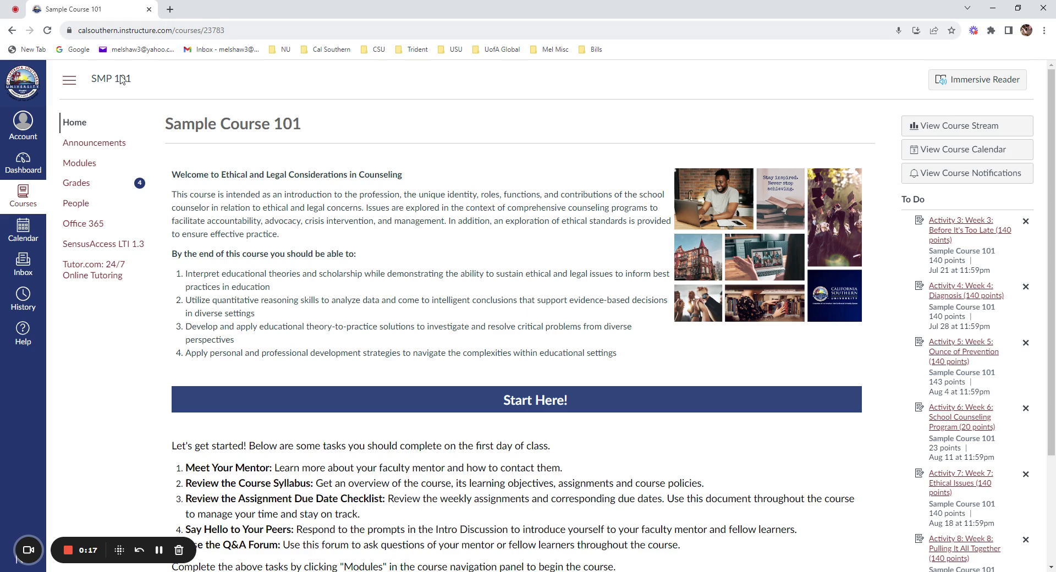
# - Open the Activity 3: Week 3: Before It's Too Late assignment from Module 3 in Modules
pyautogui.click(89, 165)
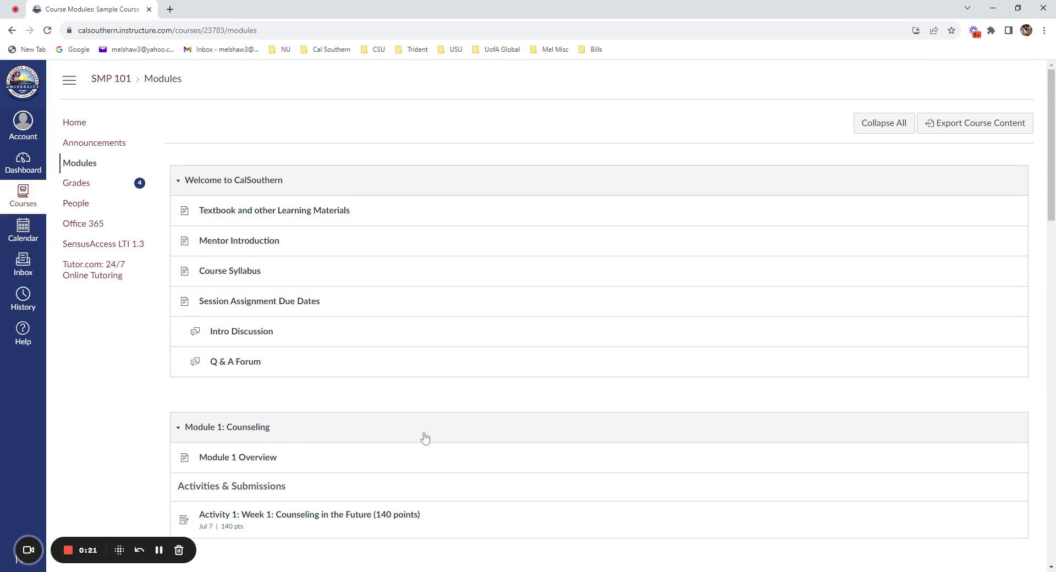
pyautogui.scroll(-1, 363, 416)
pyautogui.scroll(-3, 363, 416)
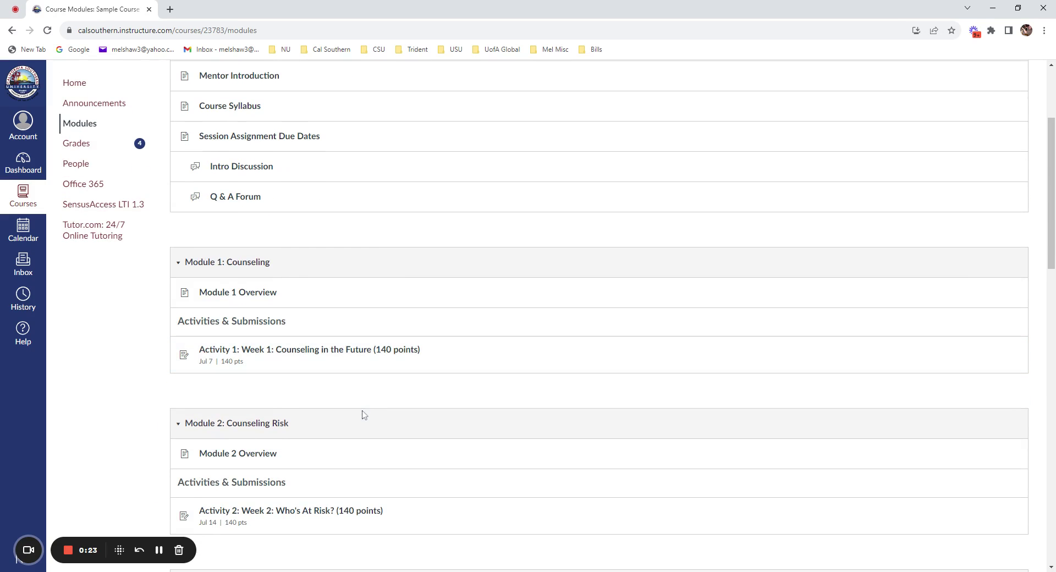
pyautogui.scroll(-1, 363, 415)
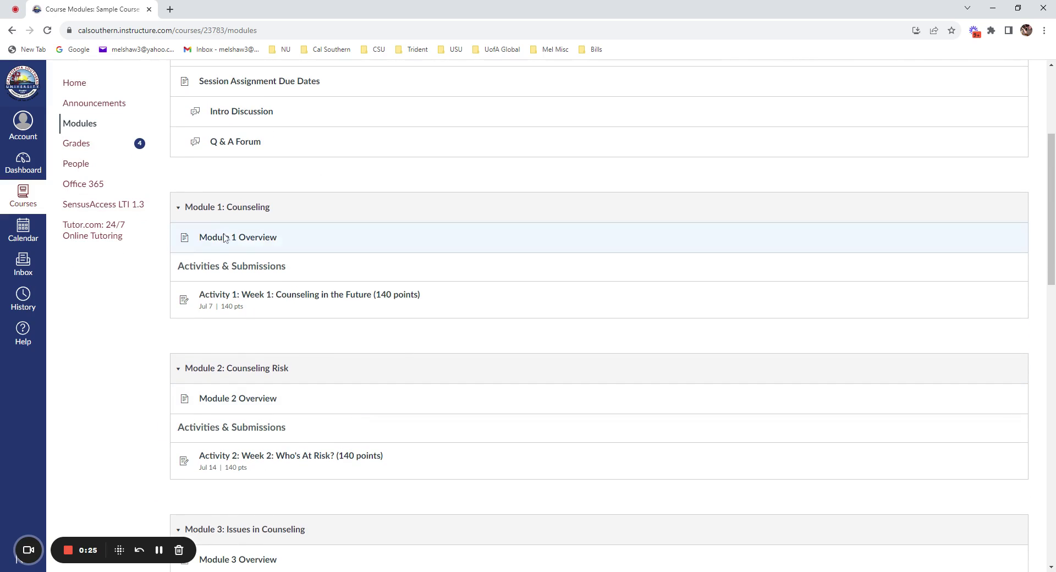
pyautogui.scroll(-3, 247, 379)
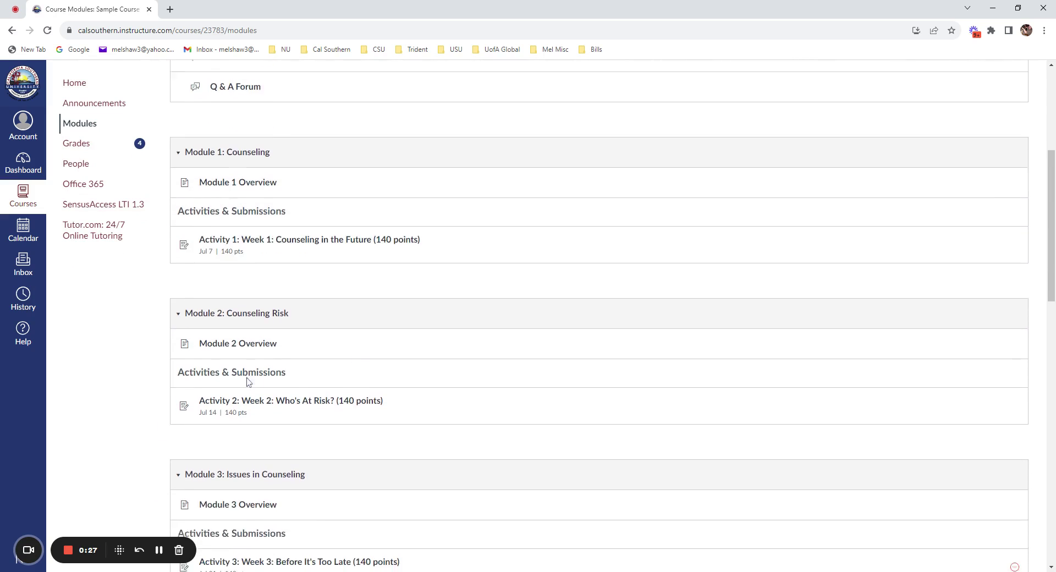
pyautogui.scroll(-2, 247, 381)
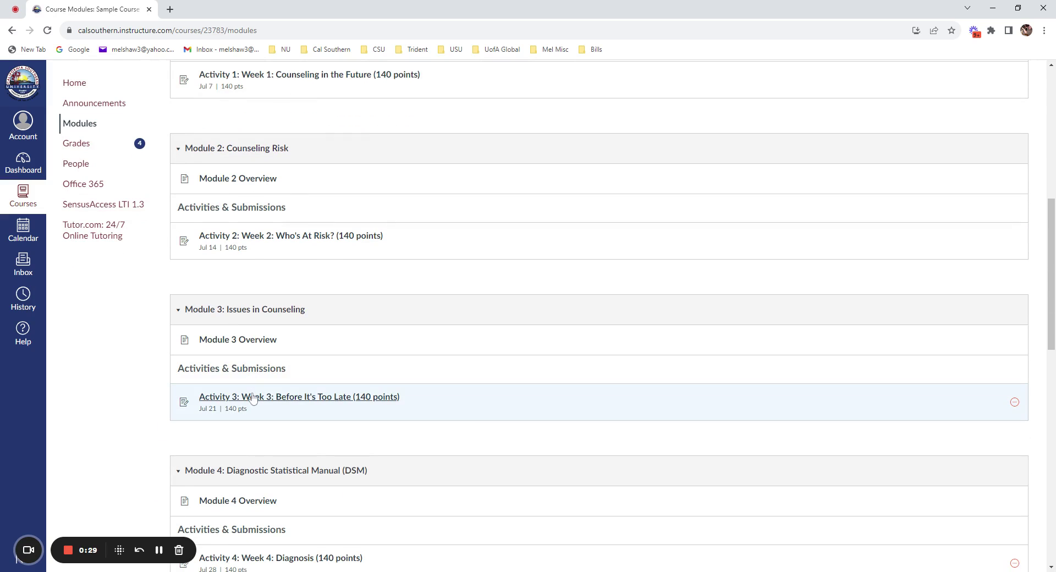
pyautogui.click(256, 400)
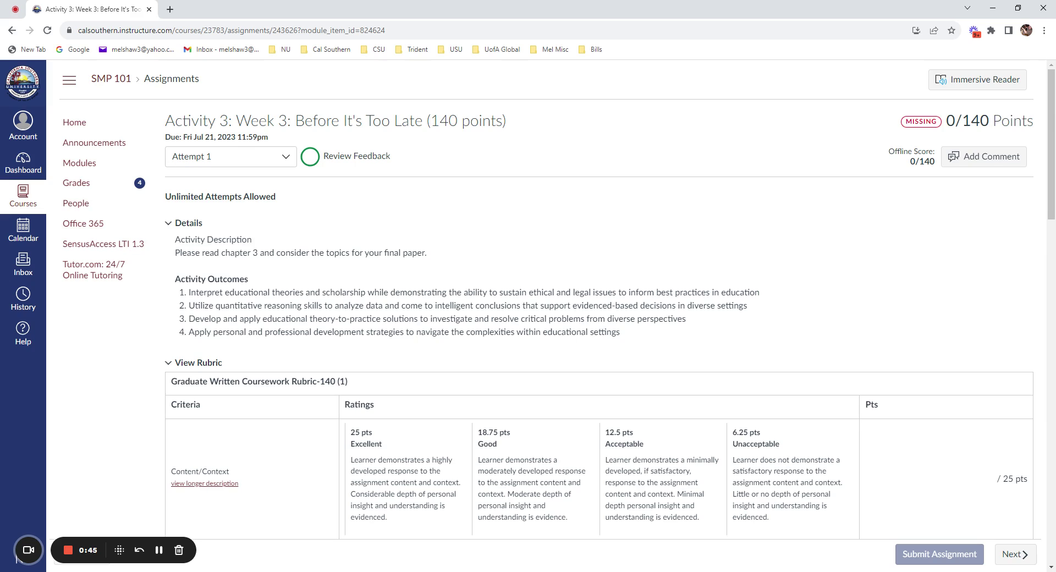
# - Post the comment 'Please do not review this draft. For Turnitin.com scoring only.' on Attempt 1
pyautogui.click(989, 163)
pyautogui.click(914, 522)
pyautogui.write('Ple')
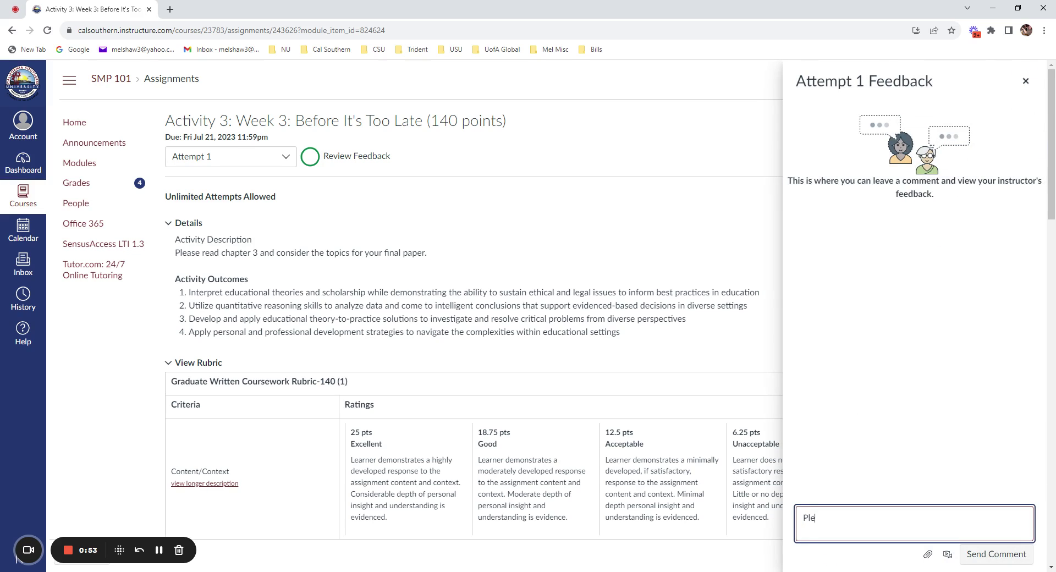
pyautogui.write('ase do not review this draft.')
pyautogui.write('For Turnitin.com scoring only.')
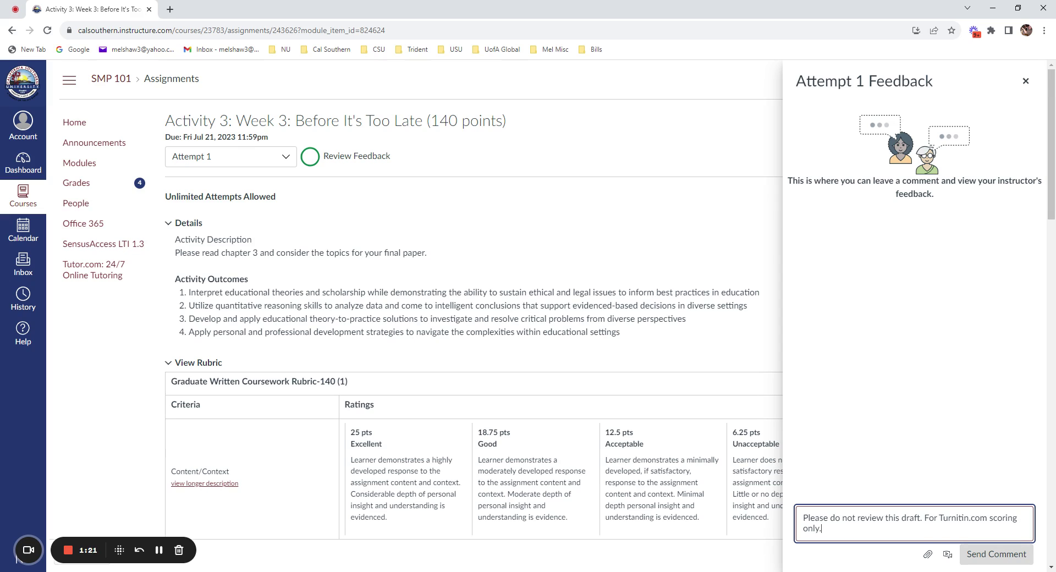
pyautogui.click(996, 554)
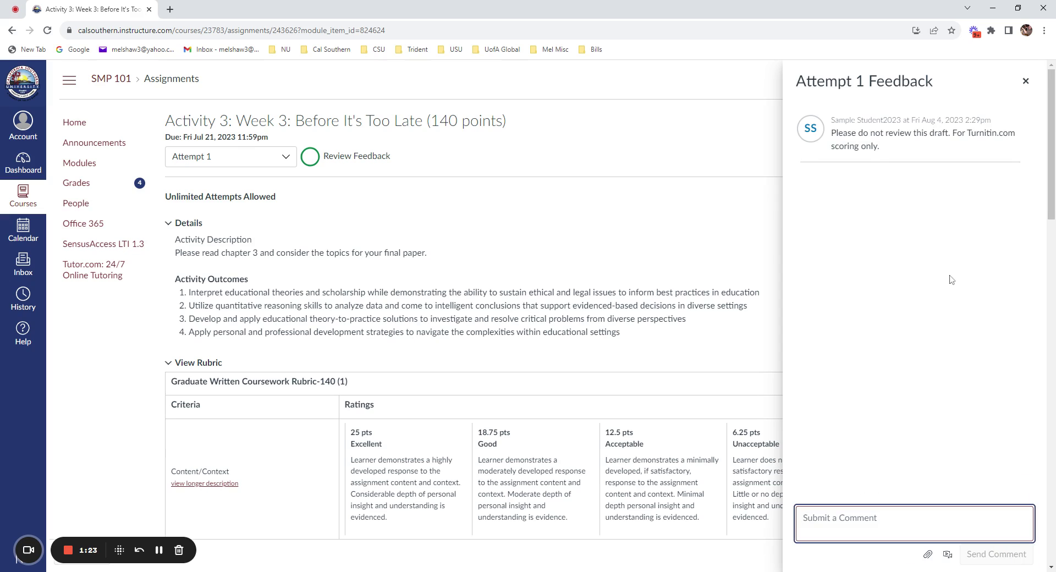
# - Upload Doc Example-1.docx as the Activity 3 submission file
pyautogui.click(1026, 81)
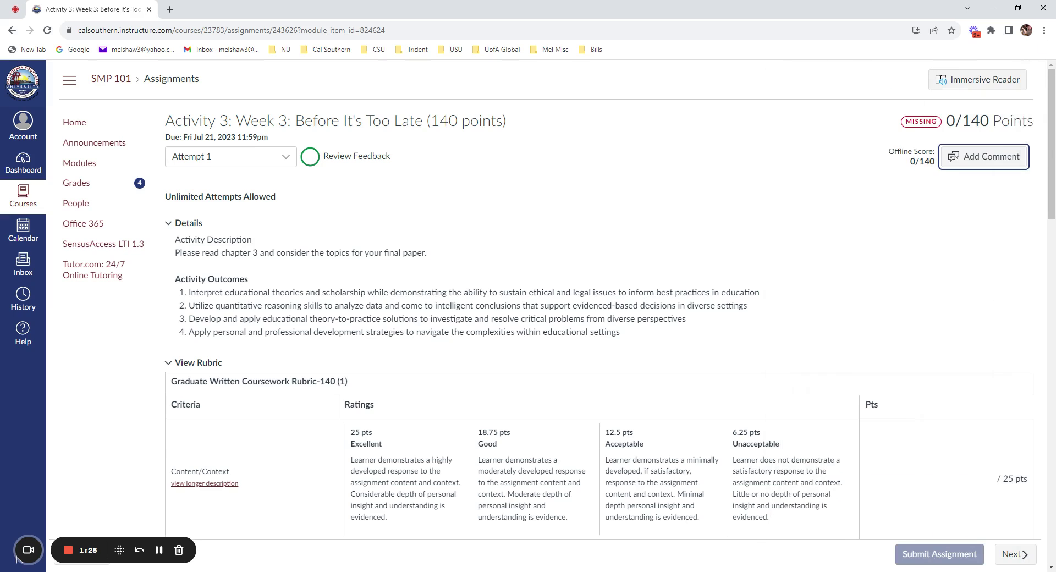
pyautogui.scroll(-5, 754, 224)
pyautogui.scroll(-8, 385, 332)
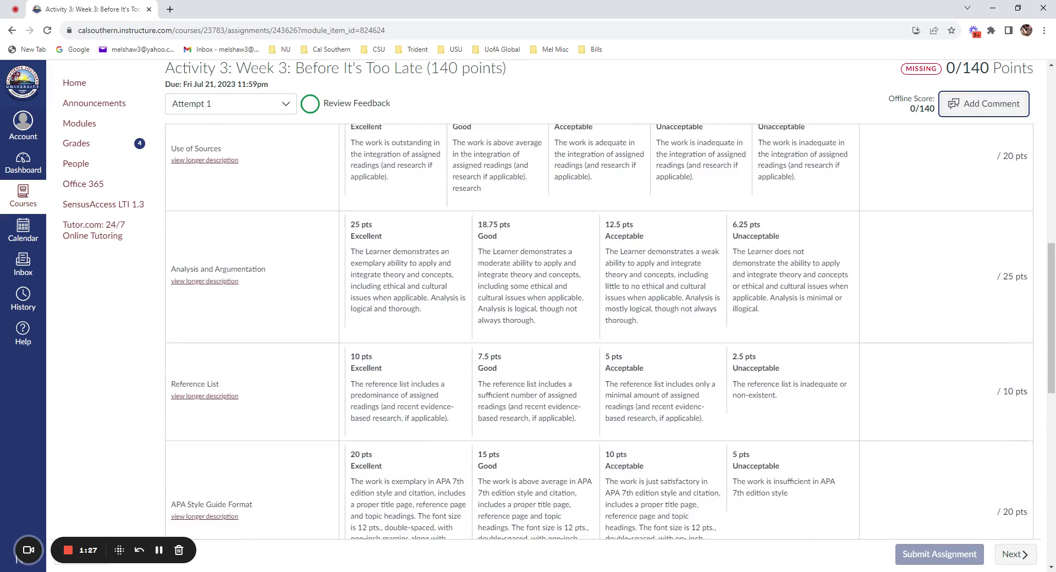
pyautogui.scroll(-8, 385, 333)
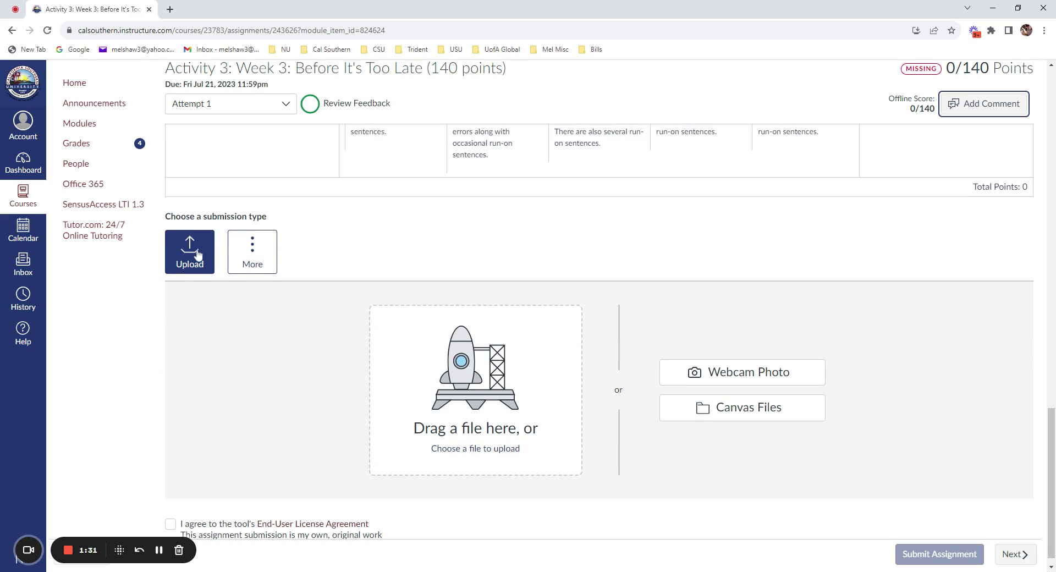
pyautogui.click(467, 395)
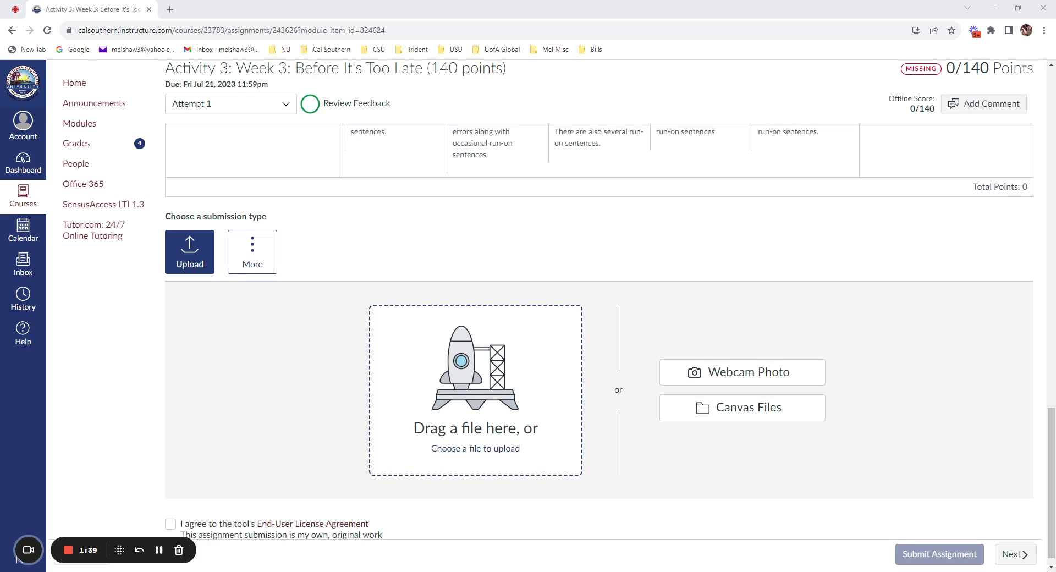
pyautogui.press('Return')
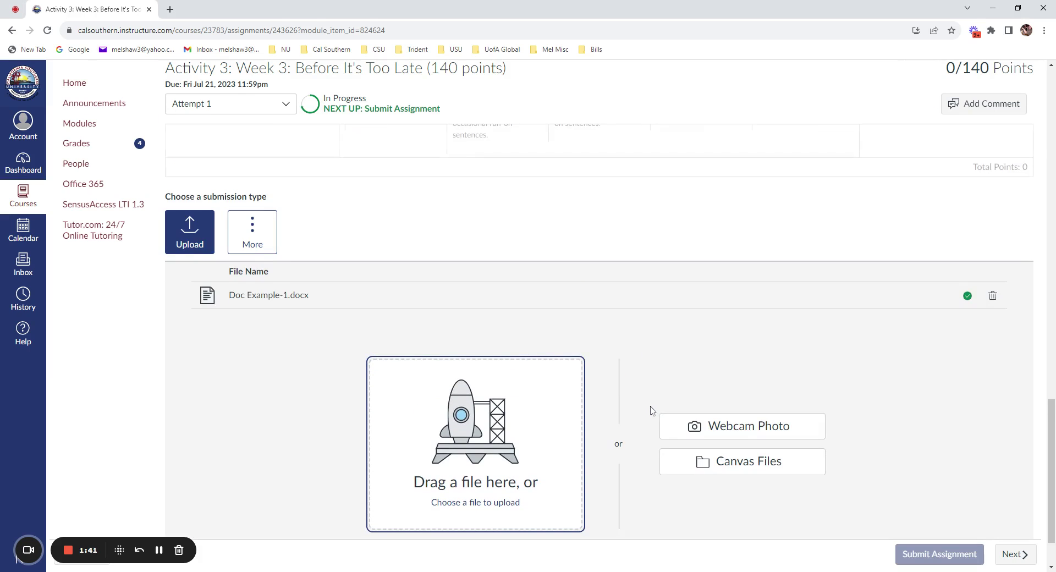
pyautogui.scroll(-2, 652, 410)
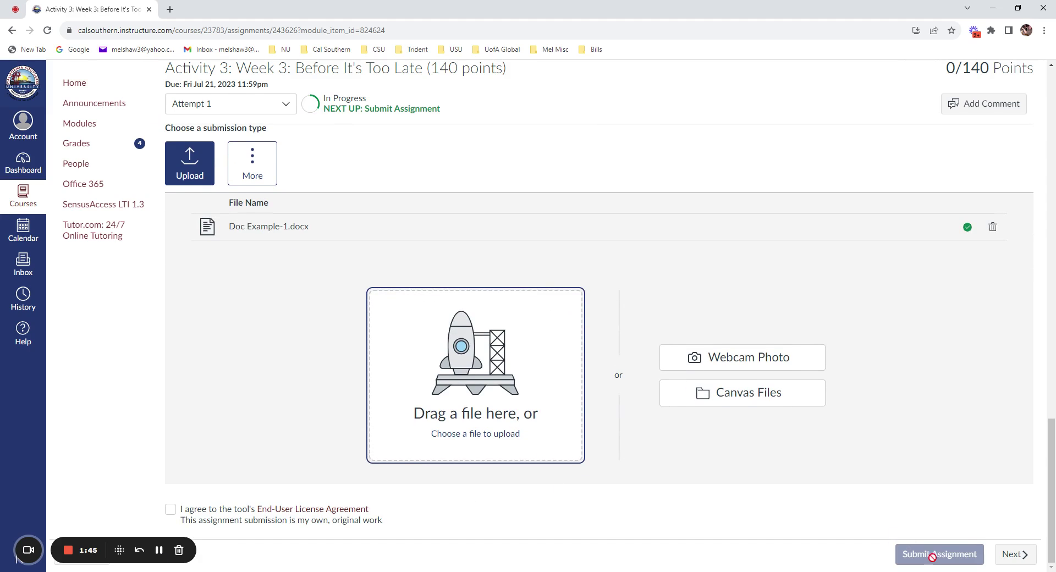
# - Accept the tool's End-User License Agreement for the upload and attempt to submit
pyautogui.click(170, 510)
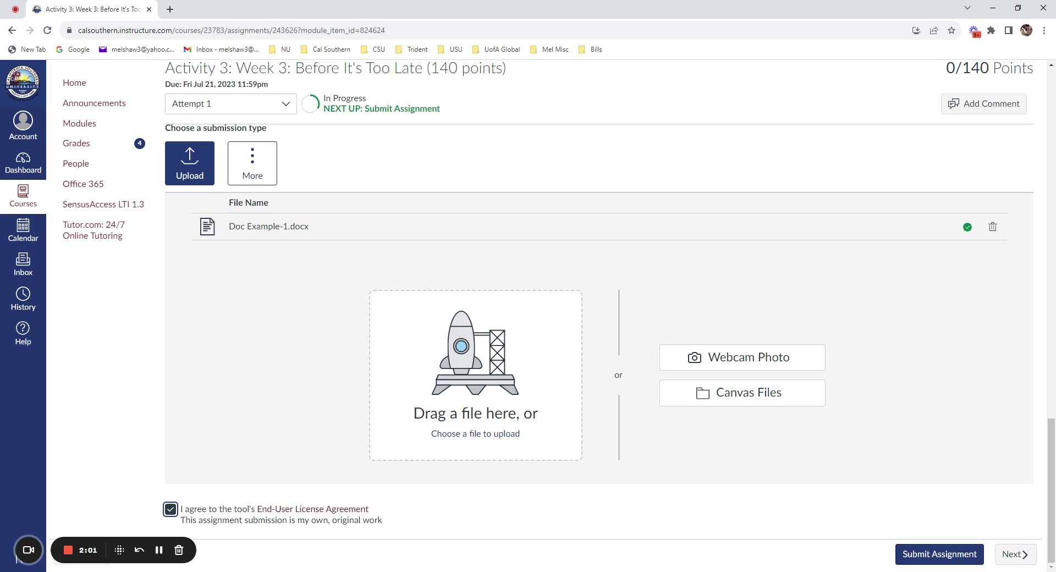
pyautogui.click(957, 556)
pyautogui.click(305, 511)
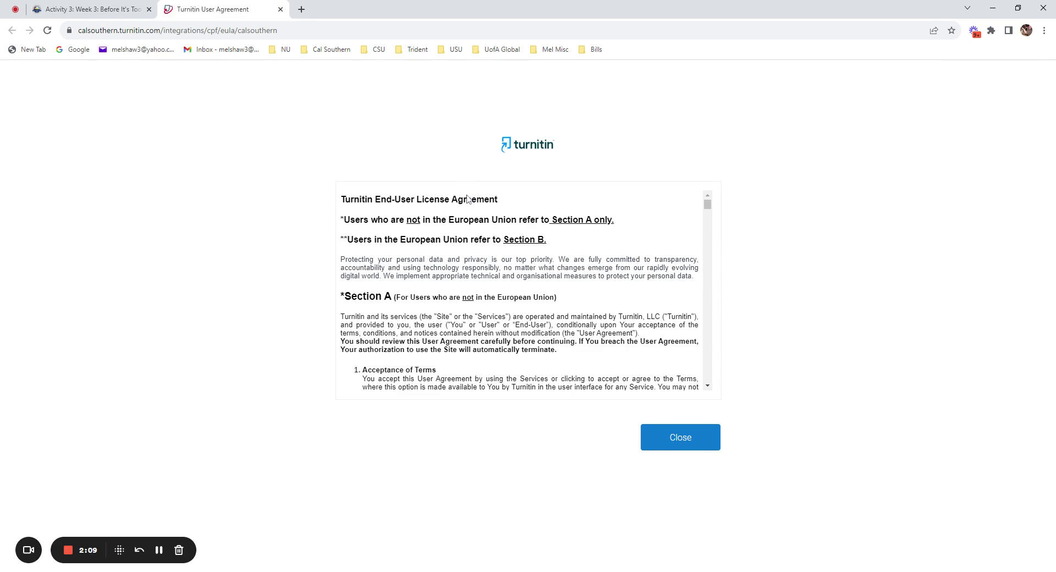
pyautogui.scroll(-2, 501, 234)
pyautogui.scroll(-10, 501, 233)
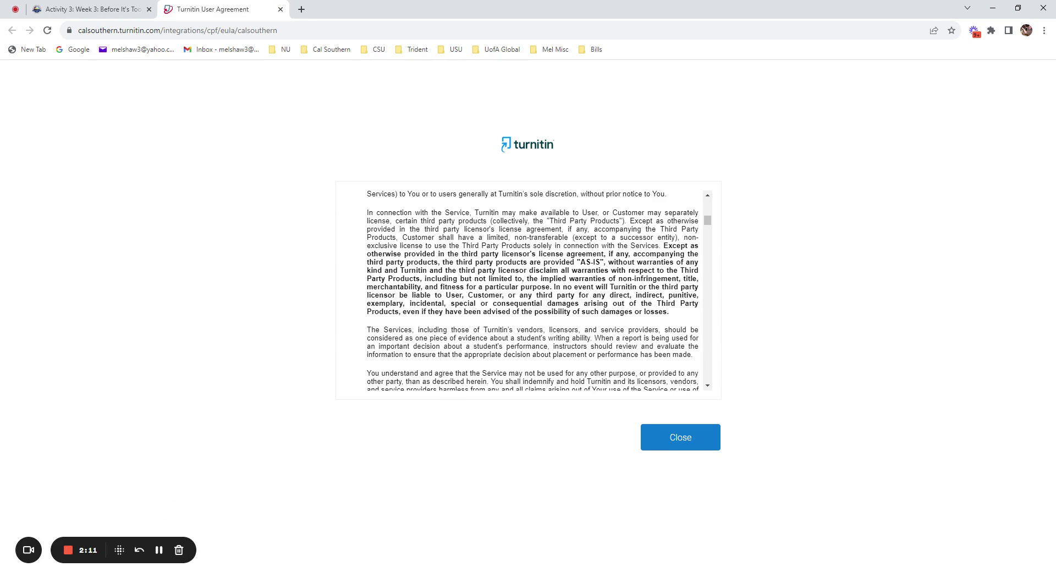
pyautogui.click(280, 10)
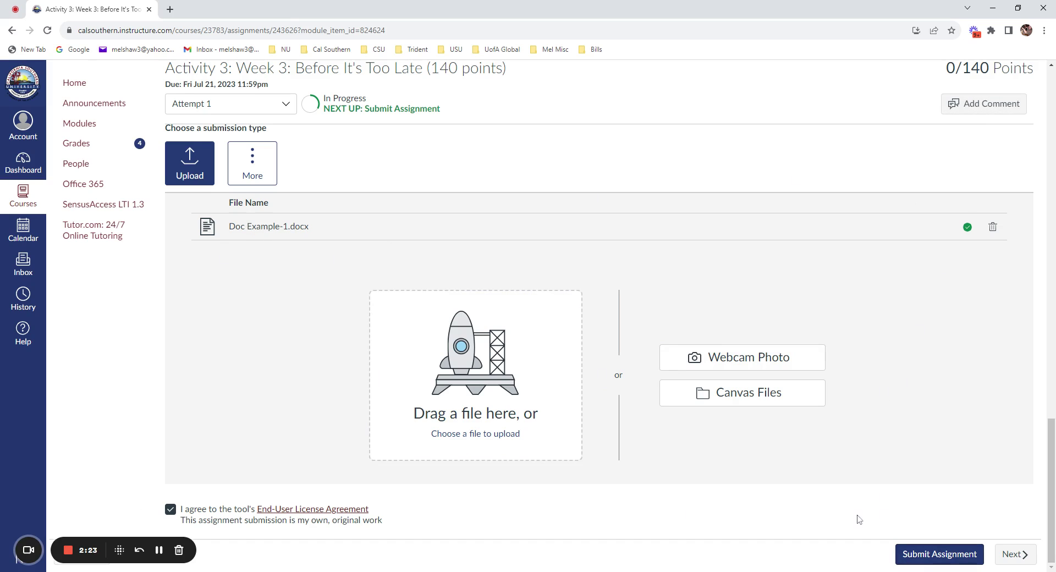
# - Submit Activity 3 with the uploaded Doc Example-1.docx draft
pyautogui.click(954, 554)
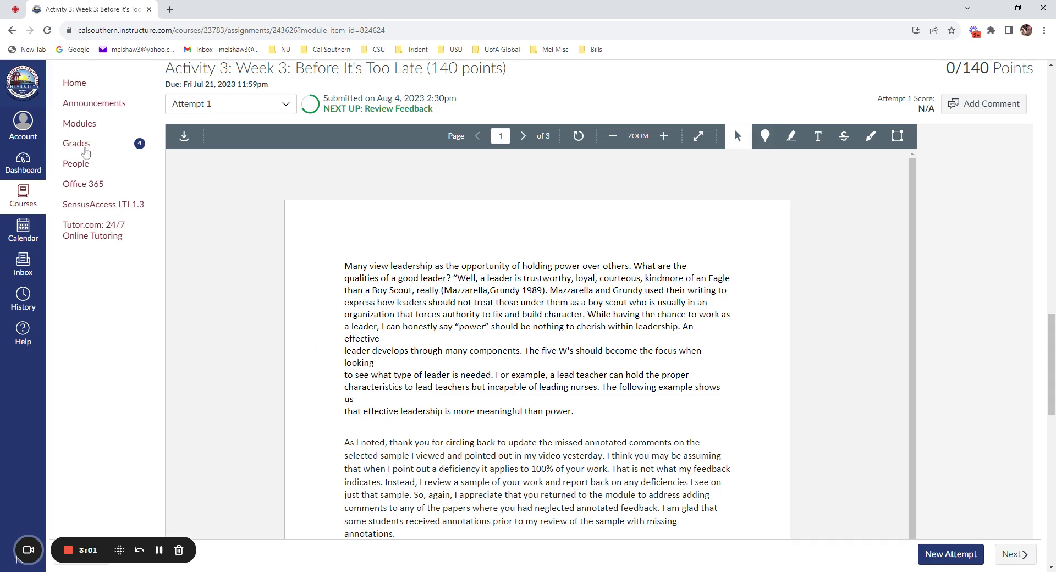
# - Open the course Grades page to review each activity's status and score
pyautogui.click(86, 152)
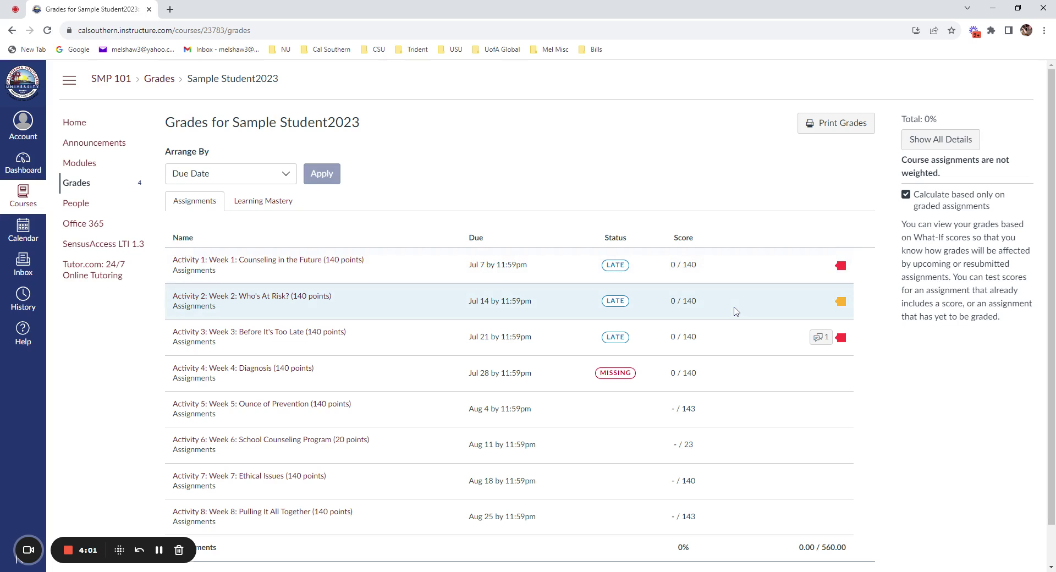
# - Open Activity 1's Turnitin originality report for Doc Example.docx showing 100% similarity
pyautogui.click(841, 267)
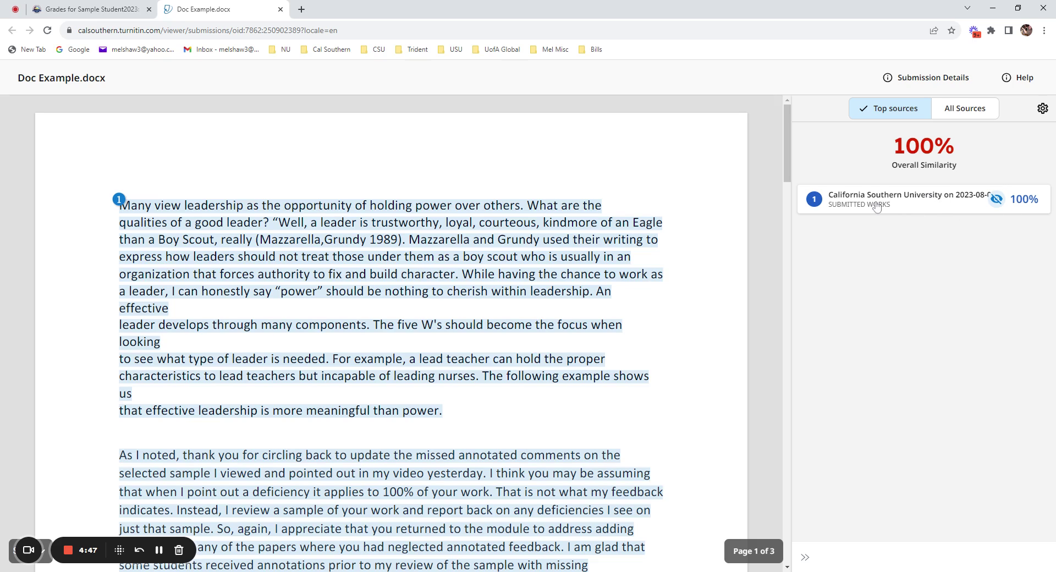
# - Return to Grades and open Activity 2's Turnitin report for Test.docx at 61%
pyautogui.click(87, 4)
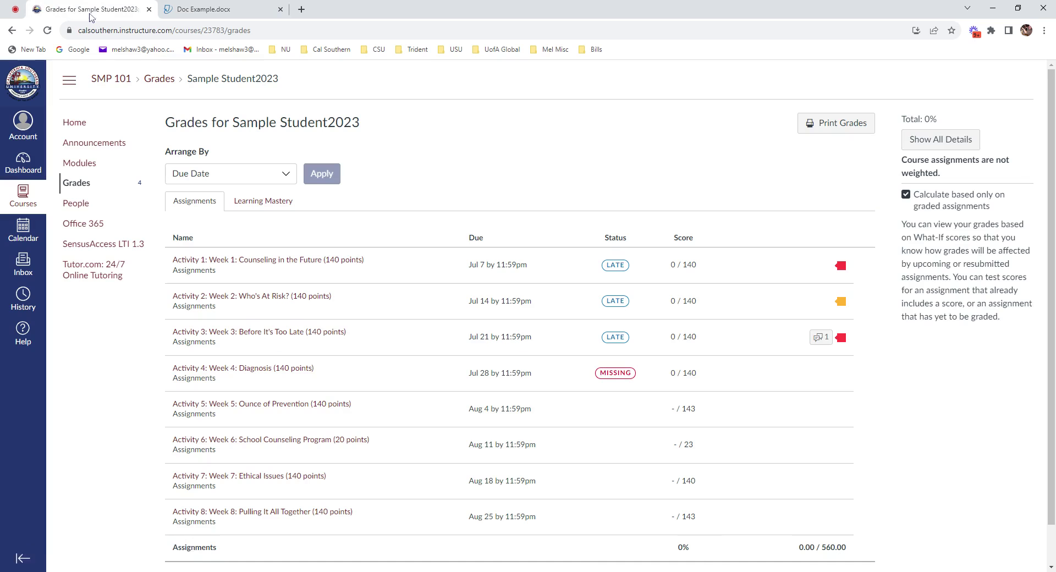
pyautogui.click(841, 304)
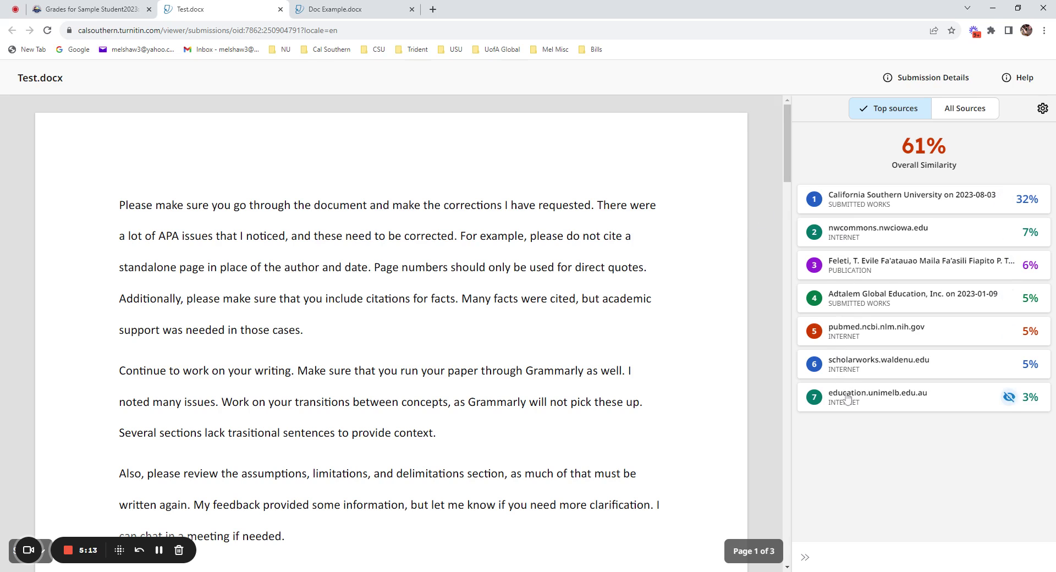
# - Expand the 7% nwcommons.nwciowa.edu source and trace it to the Berkeley et al. (2020) reference
pyautogui.click(882, 202)
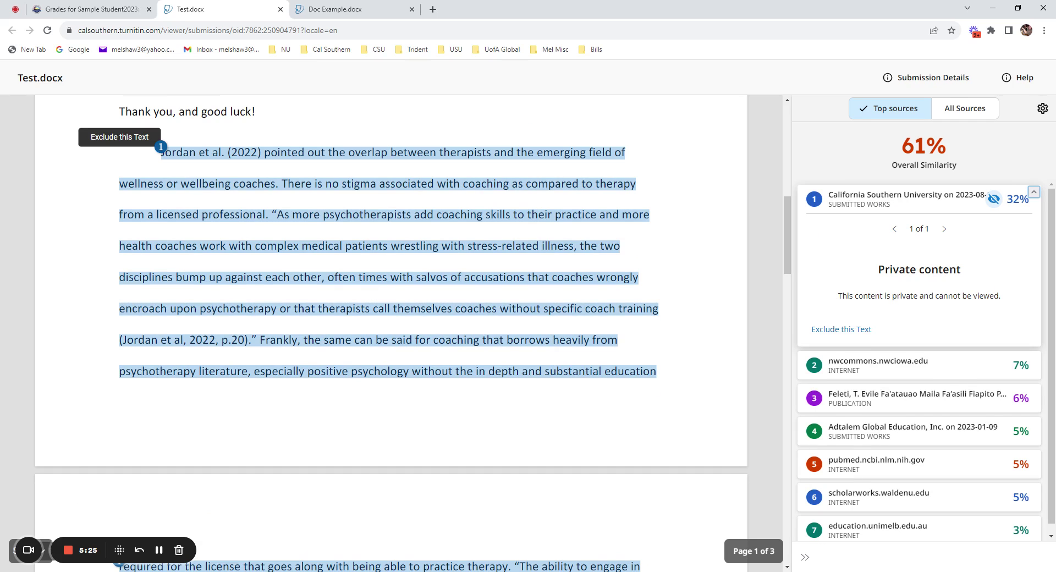
pyautogui.click(870, 368)
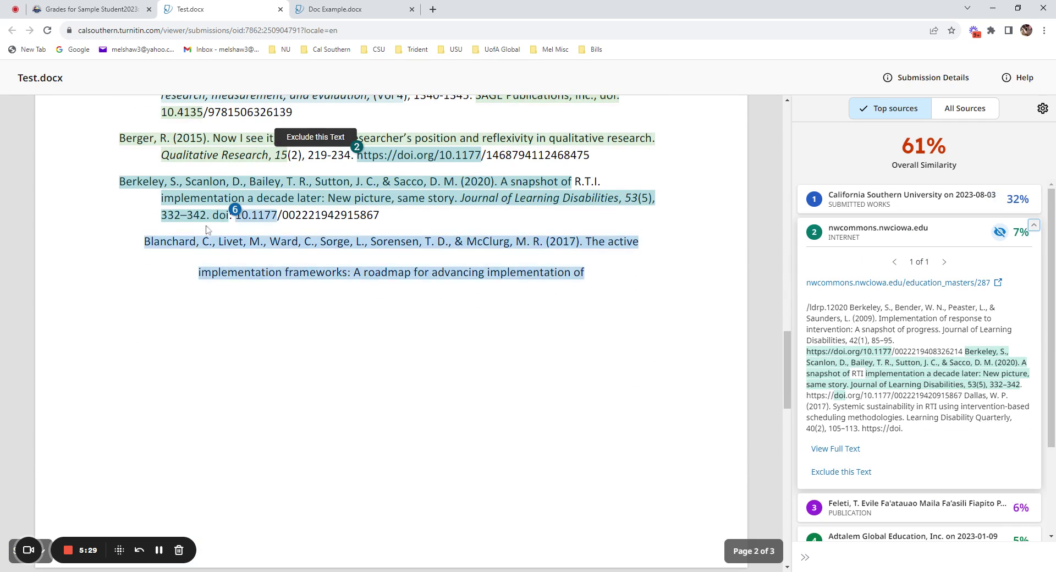
pyautogui.scroll(3, 416, 303)
pyautogui.scroll(1, 416, 302)
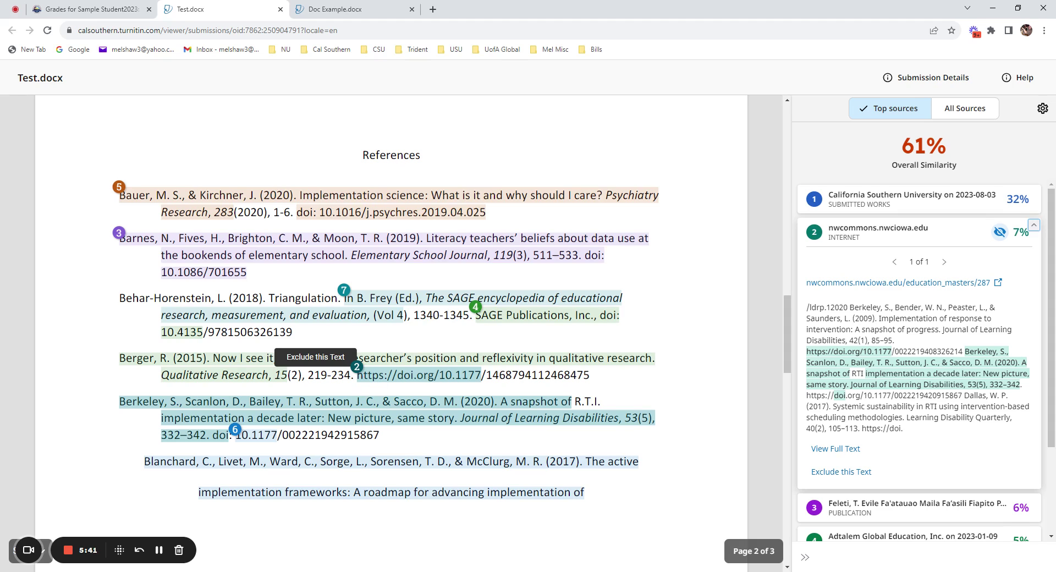
pyautogui.scroll(3, 446, 410)
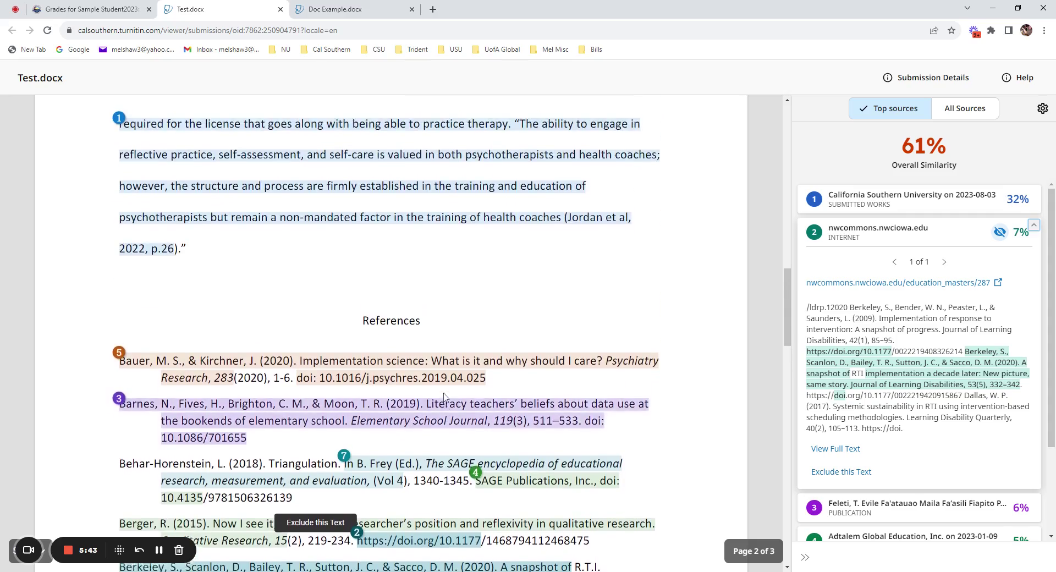
pyautogui.scroll(12, 446, 397)
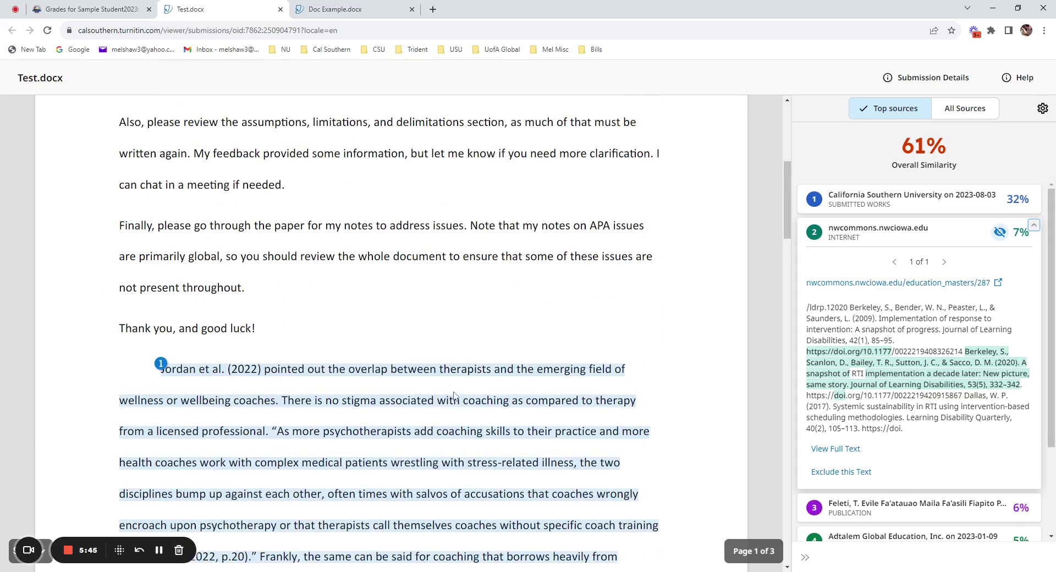
pyautogui.scroll(6, 454, 395)
pyautogui.scroll(-8, 445, 371)
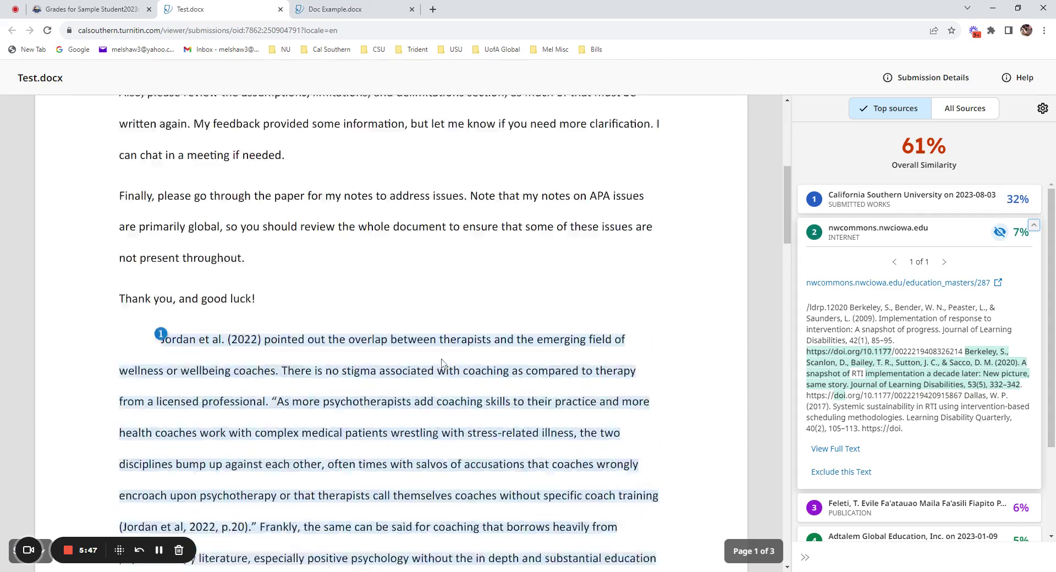
pyautogui.scroll(-7, 444, 363)
pyautogui.scroll(-2, 444, 363)
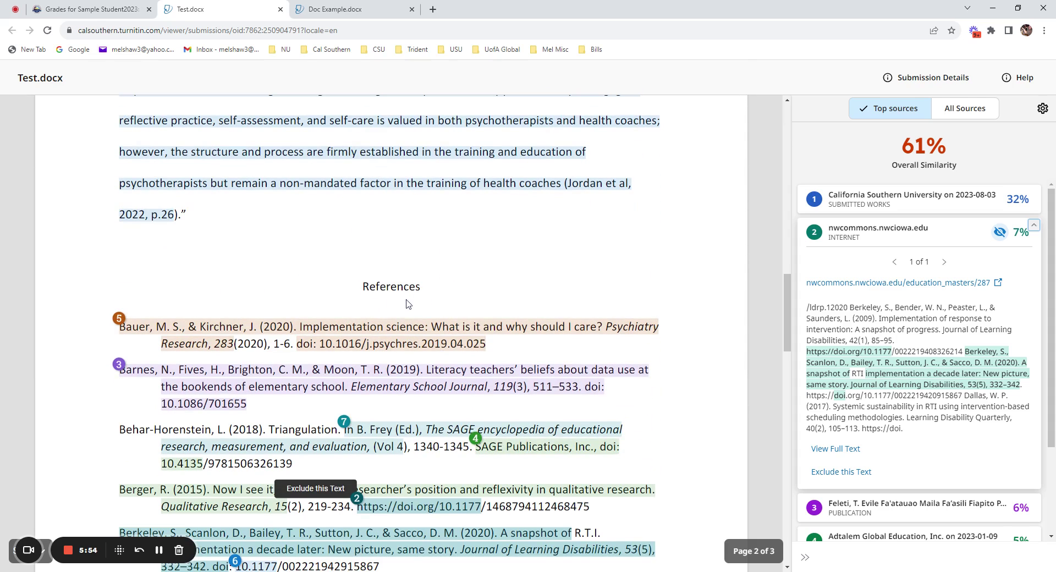
pyautogui.scroll(-1, 892, 449)
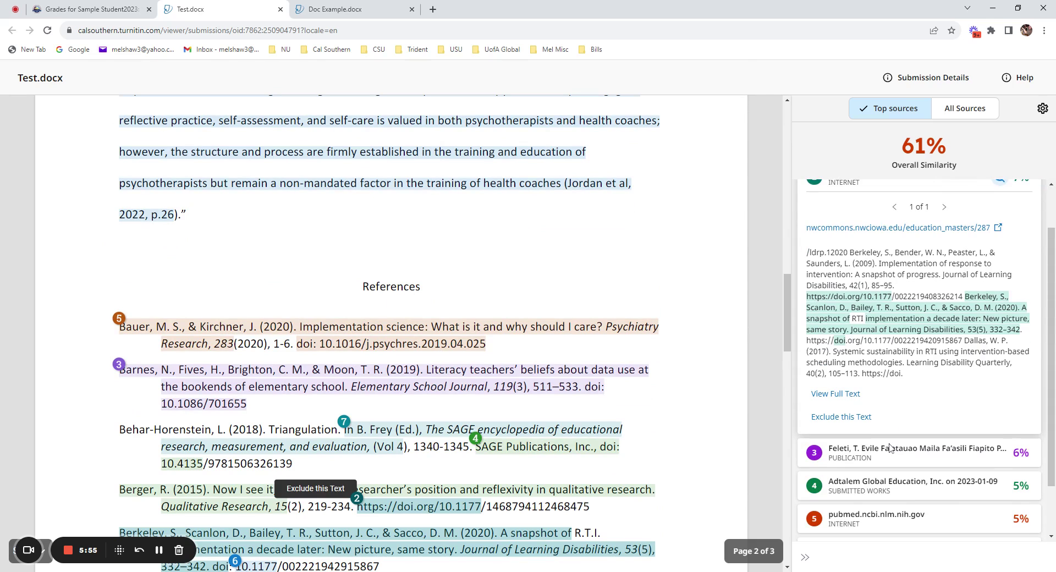
# - Exclude the nwcommons.nwciowa.edu, scholarworks.waldenu.edu and education.unimelb.edu.au reference matches
pyautogui.click(845, 422)
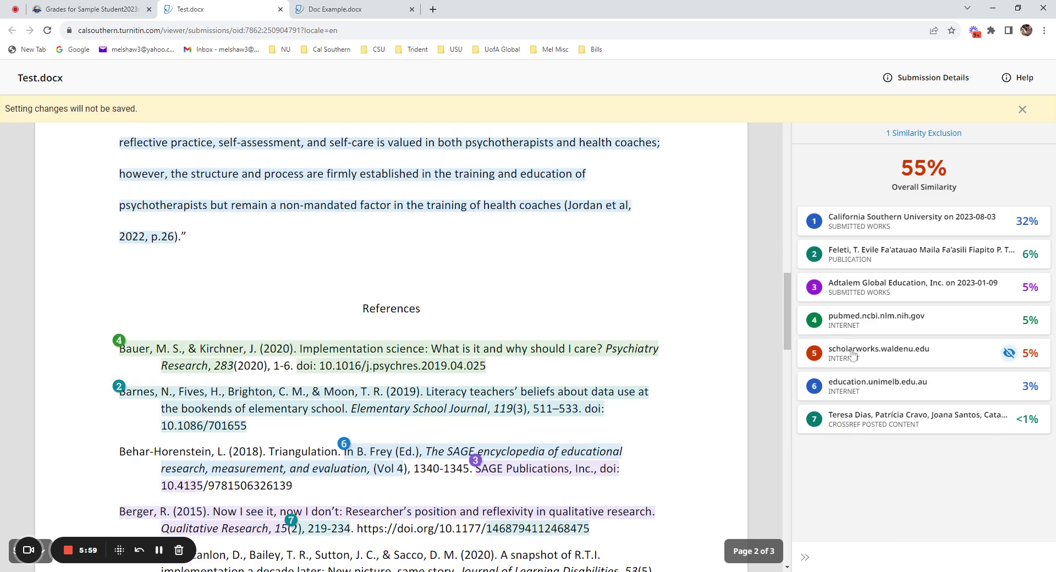
pyautogui.click(852, 355)
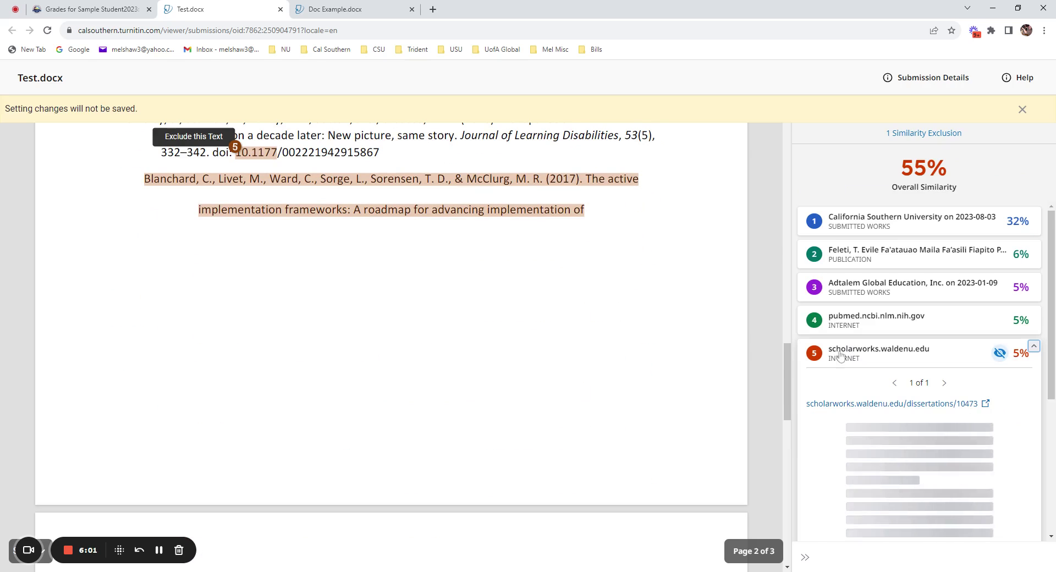
pyautogui.scroll(-3, 844, 370)
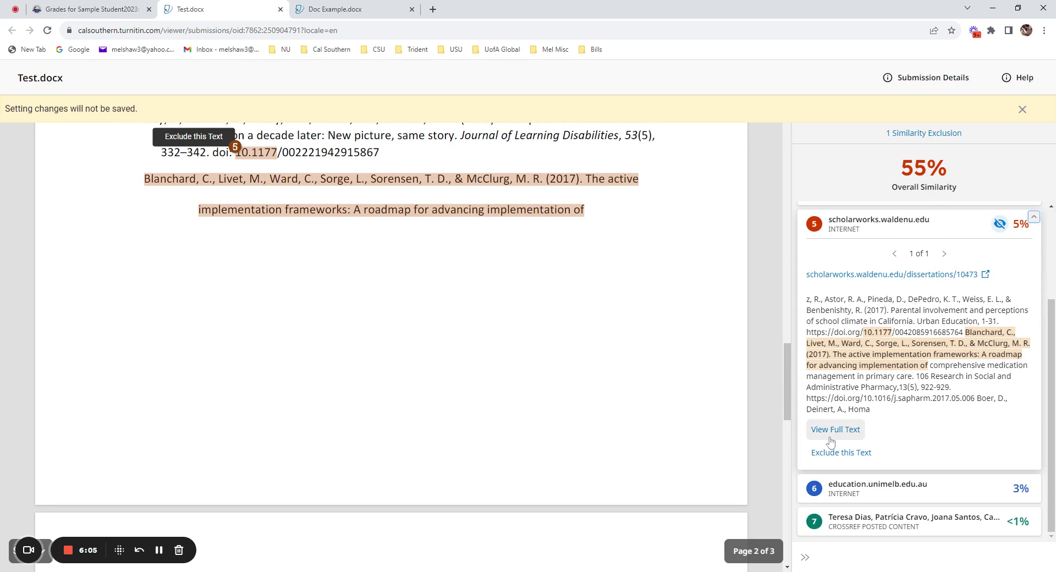
pyautogui.click(842, 453)
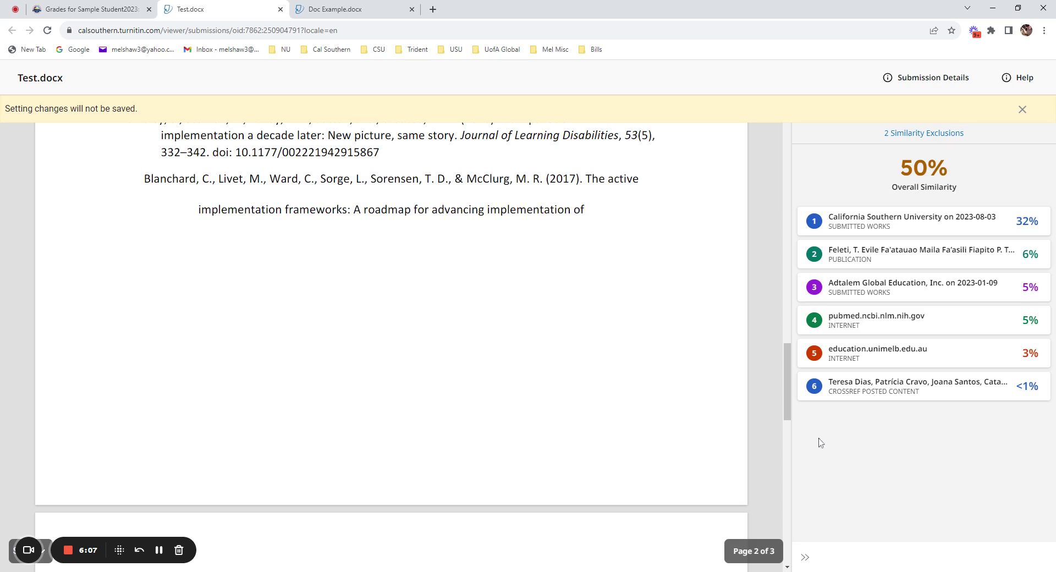
pyautogui.click(984, 352)
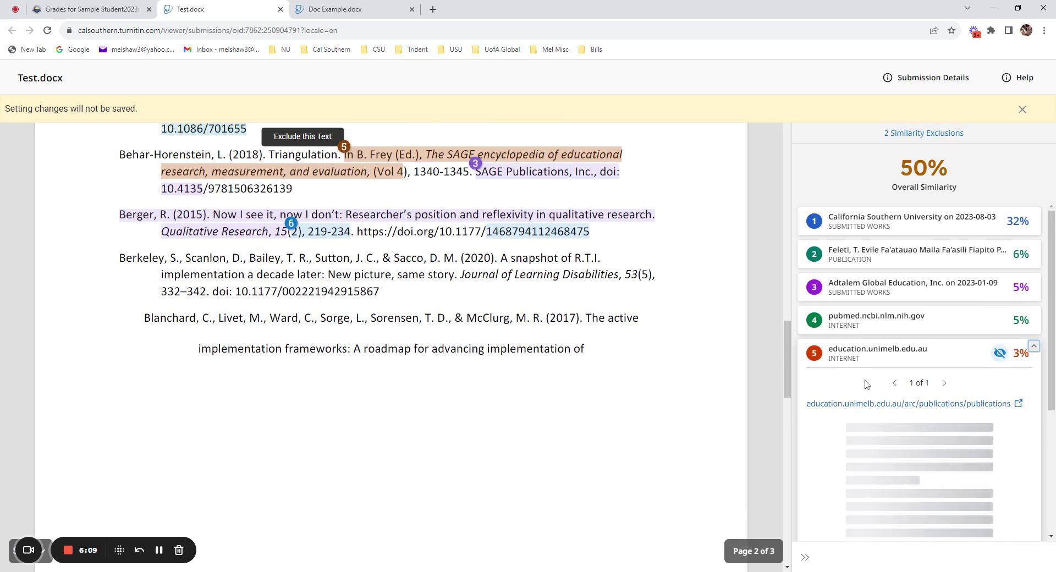
pyautogui.click(841, 507)
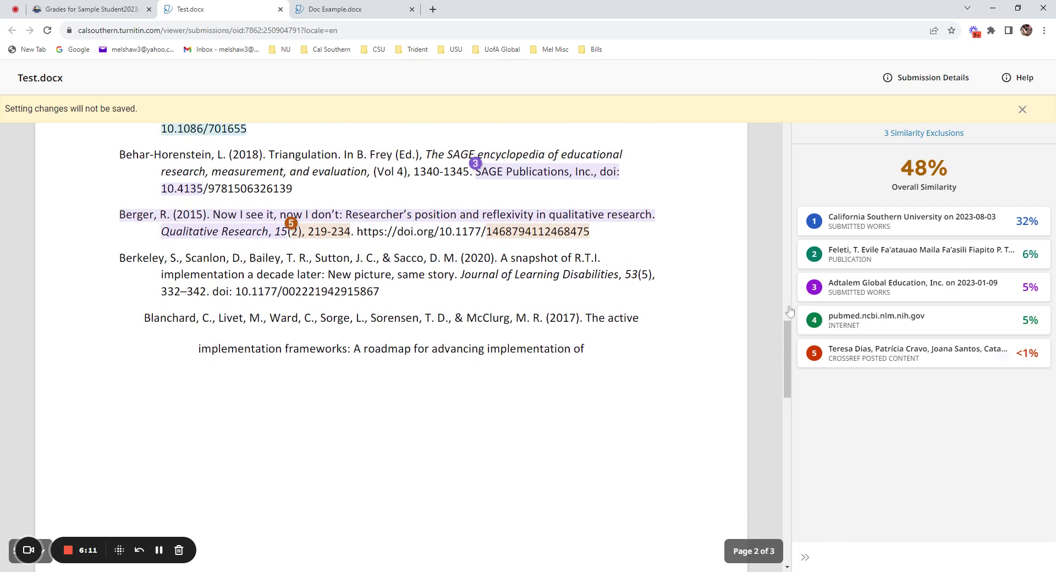
# - Exclude the crossref Berger, pubmed Bauer, Adtalem Global Education and Barnes publication matches
pyautogui.click(868, 356)
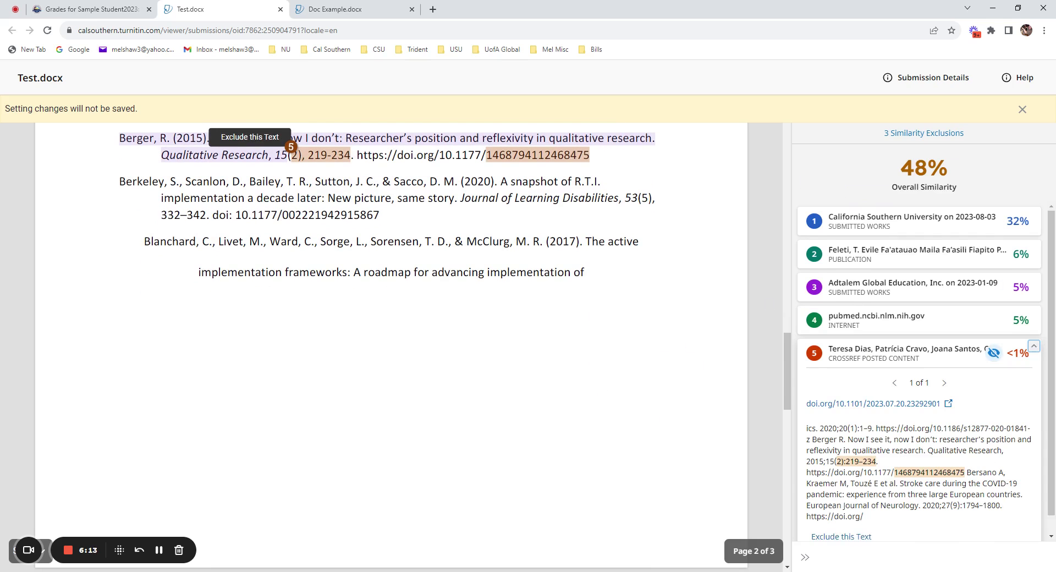
pyautogui.click(852, 528)
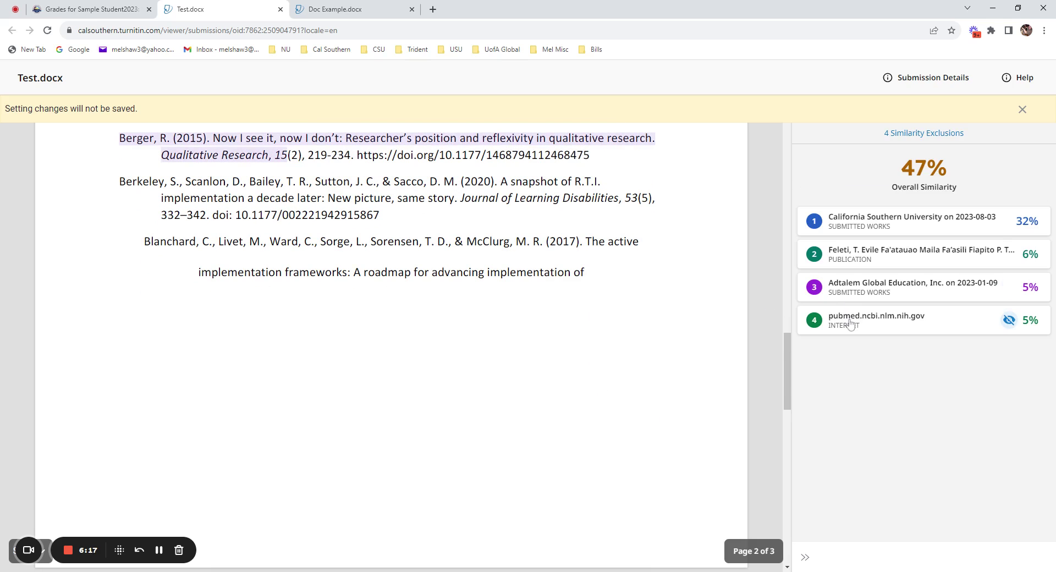
pyautogui.click(851, 325)
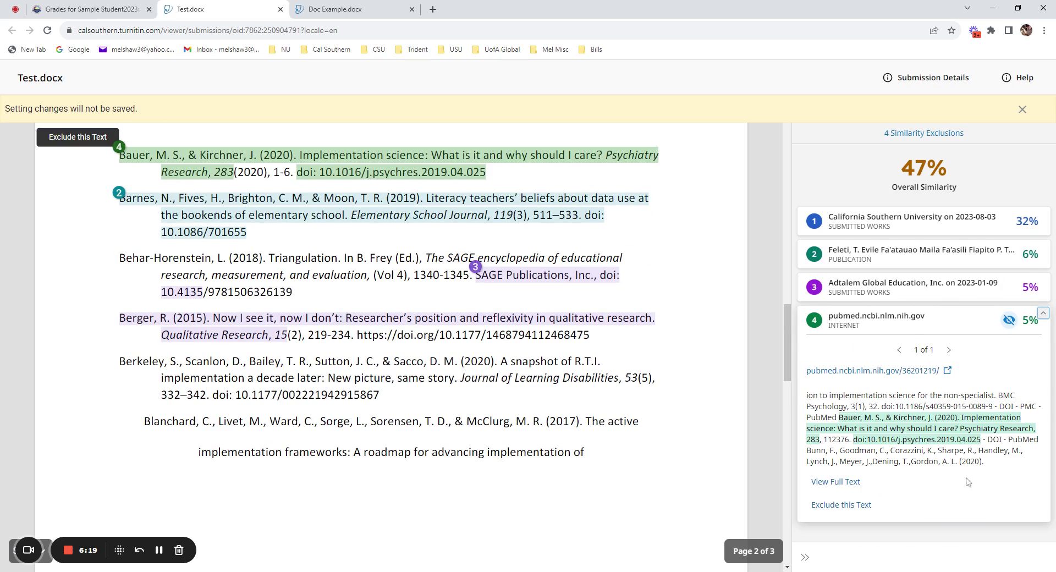
pyautogui.click(839, 507)
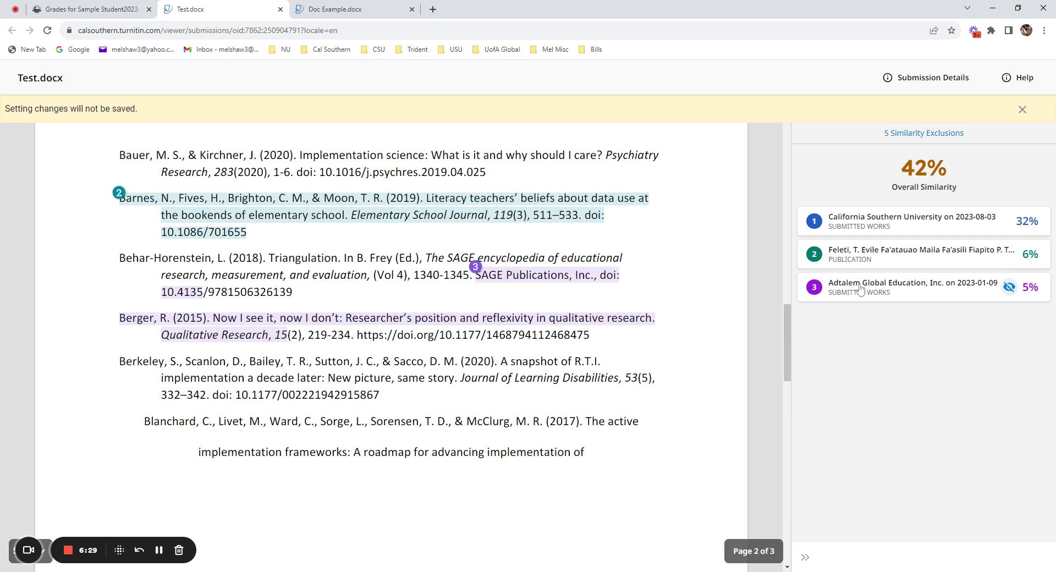
pyautogui.click(861, 289)
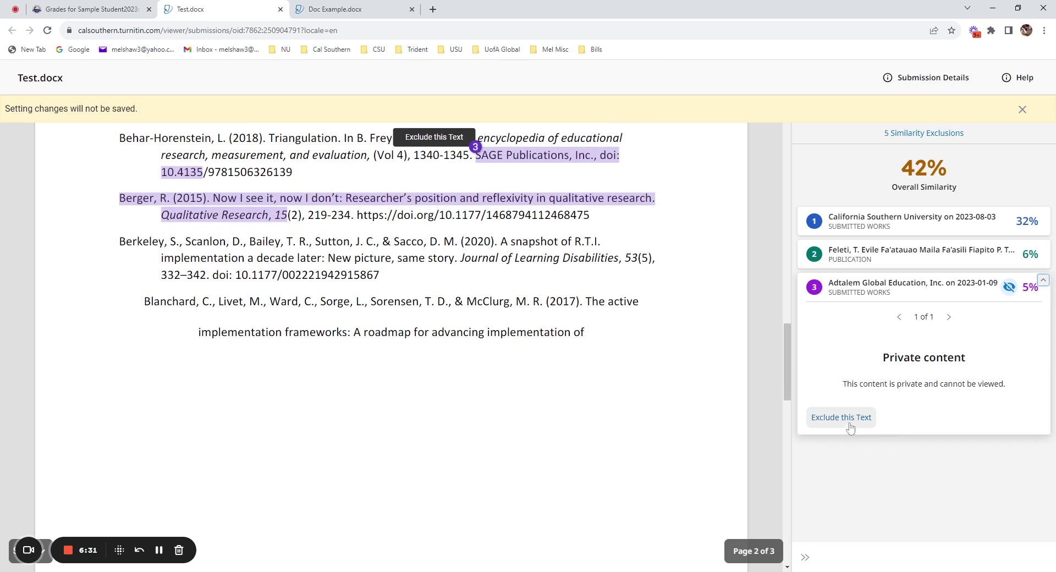
pyautogui.click(842, 418)
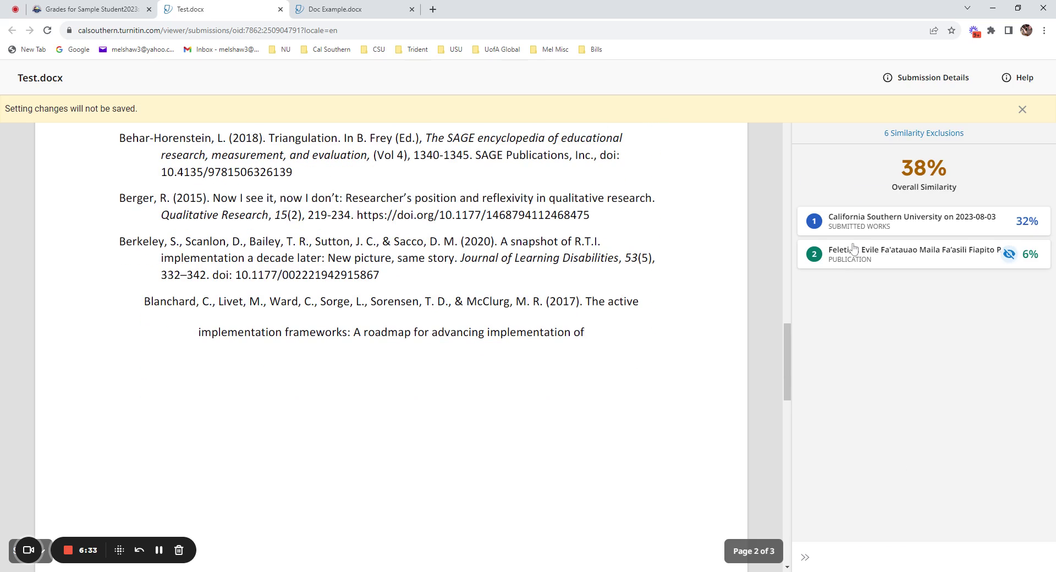
pyautogui.click(853, 249)
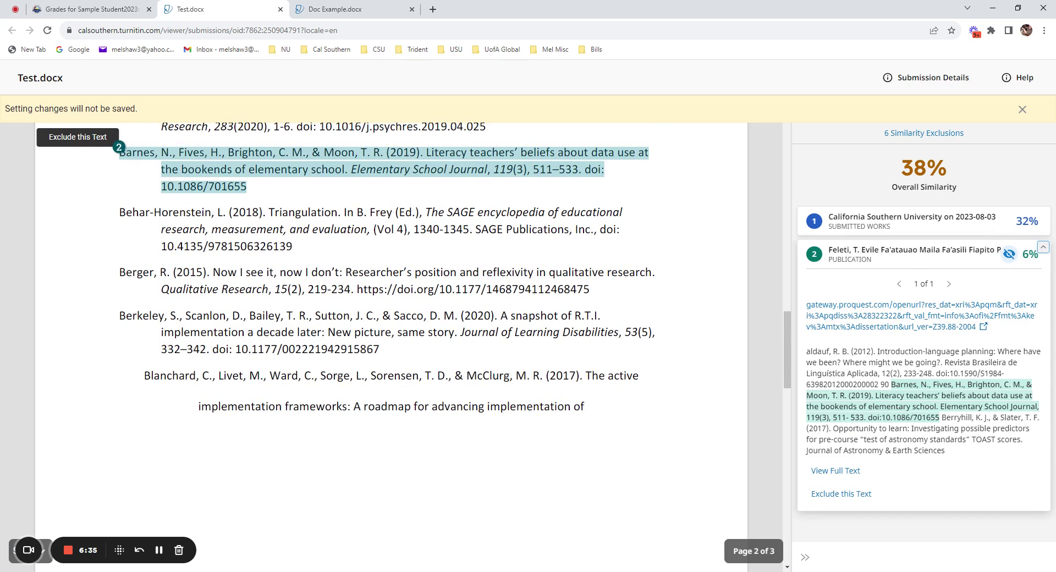
pyautogui.click(840, 494)
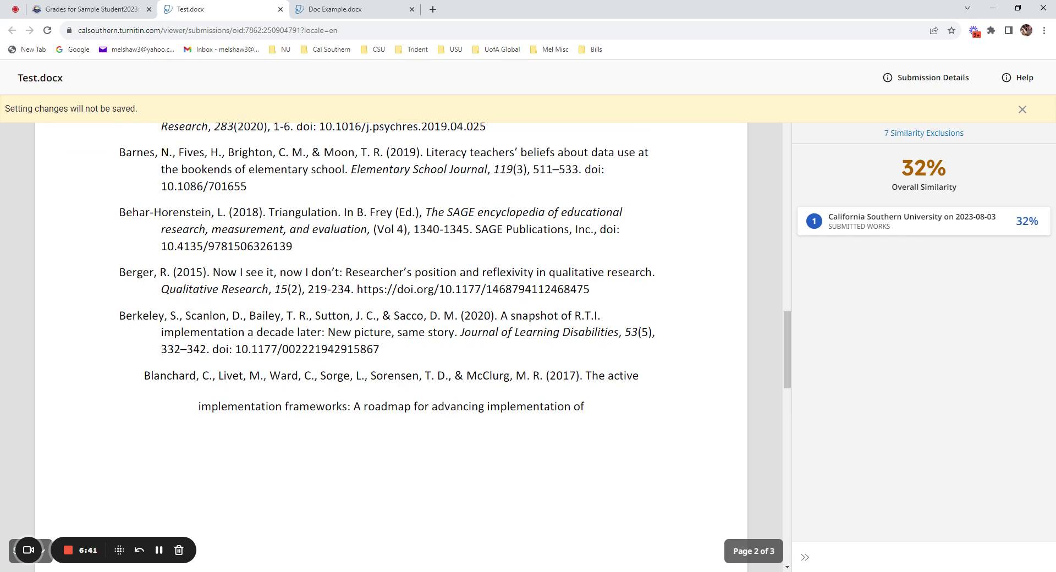
# - Open the California Southern University match, shown as private content, in the document view
pyautogui.click(875, 225)
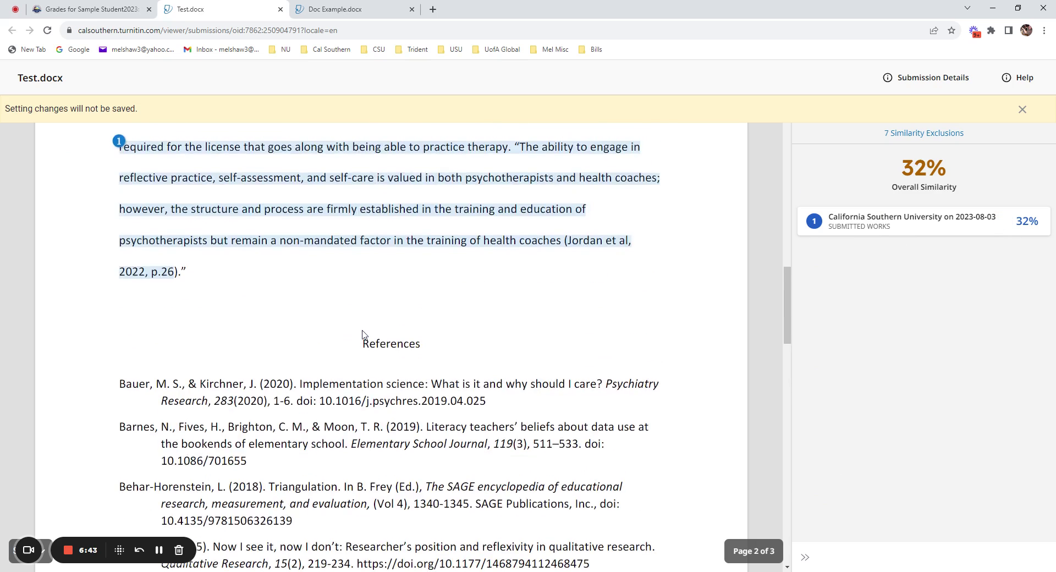
pyautogui.scroll(10, 363, 338)
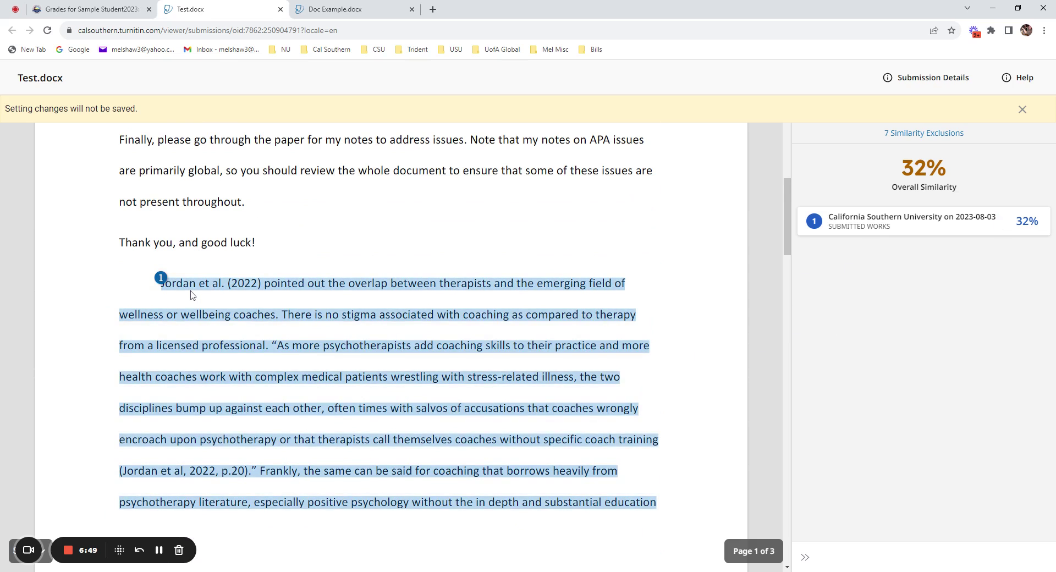
pyautogui.scroll(-1, 231, 297)
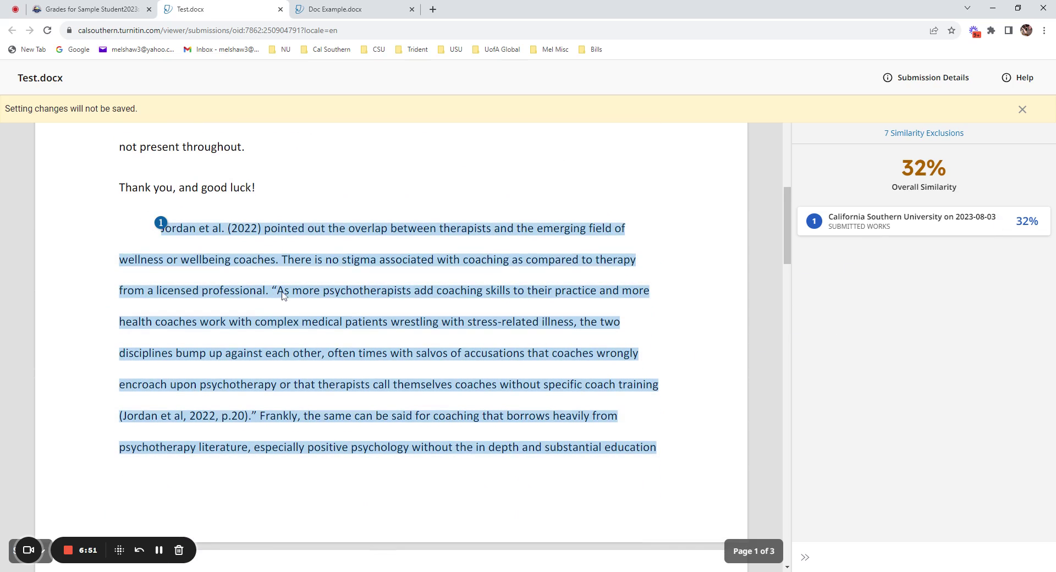
# - Highlight the quoted Jordan passages it flags on pages 1 and 2 to review them
pyautogui.moveTo(277, 296); pyautogui.dragTo(248, 423)
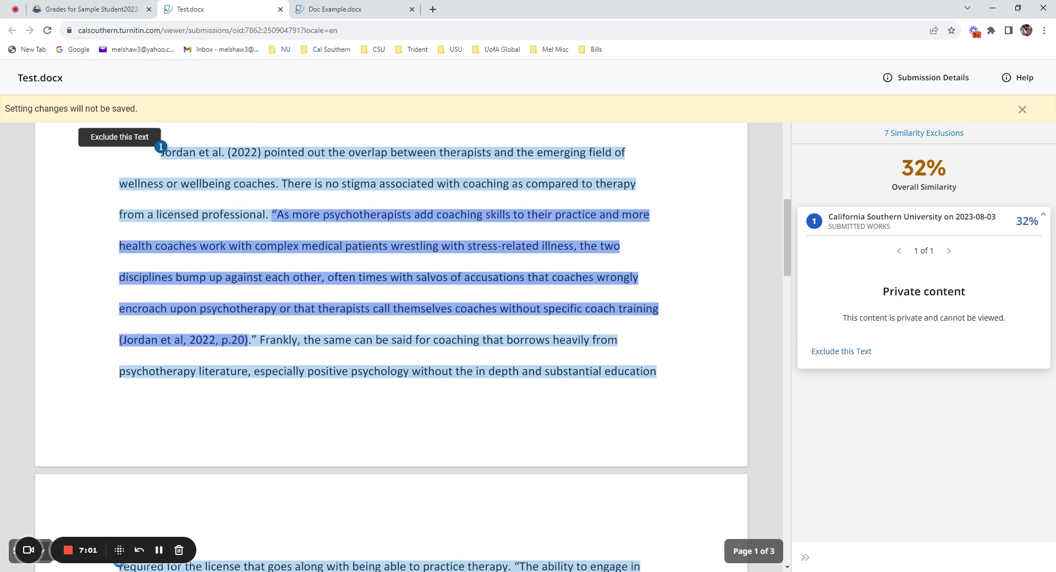
pyautogui.scroll(-2, 333, 337)
pyautogui.scroll(-2, 333, 336)
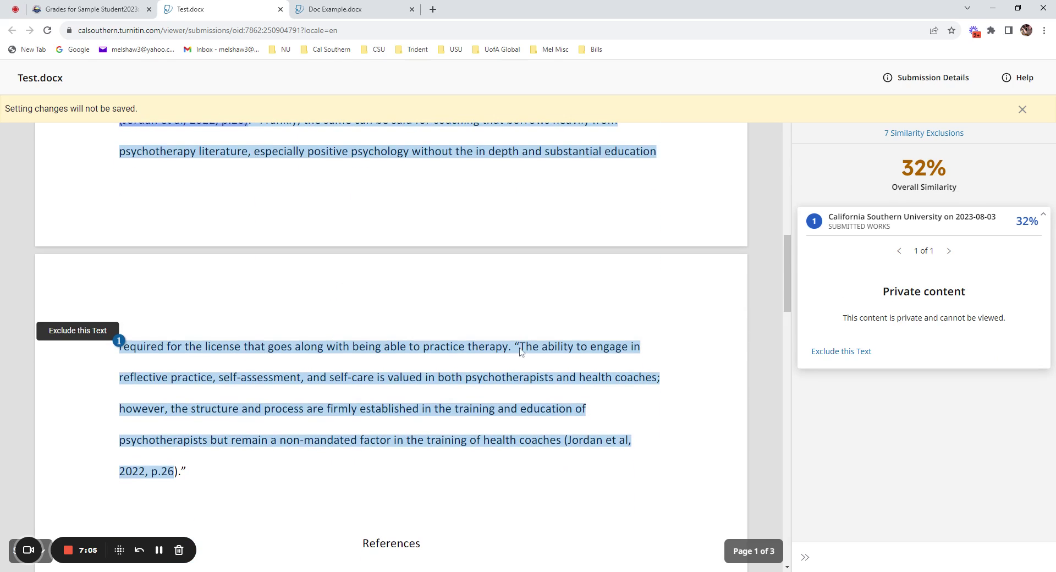
pyautogui.moveTo(519, 348)
pyautogui.mouseDown()
pyautogui.moveTo(547, 440)
pyautogui.moveTo(560, 444)
pyautogui.mouseUp()
pyautogui.scroll(2, 502, 451)
pyautogui.scroll(4, 502, 451)
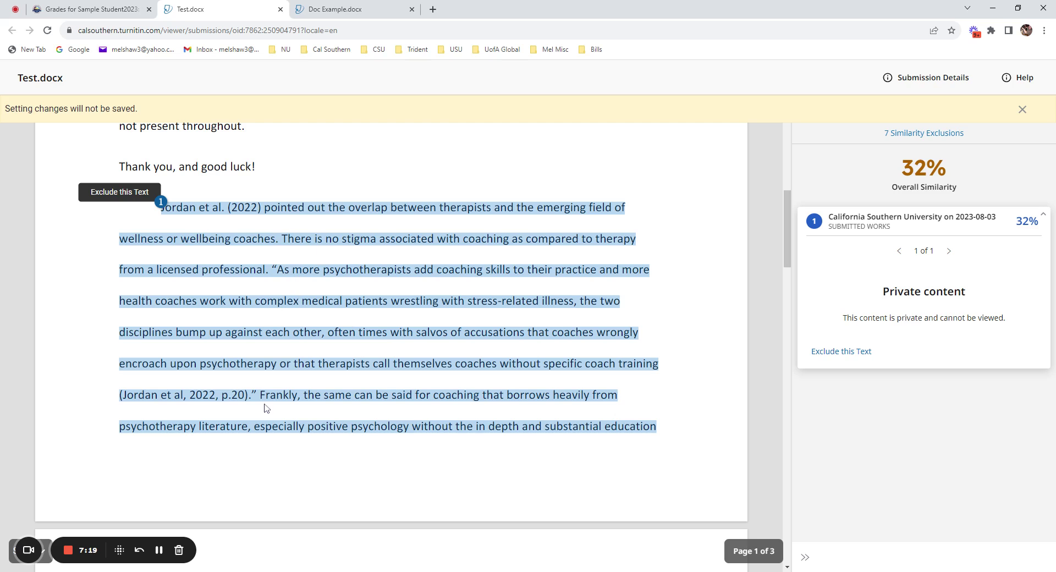
pyautogui.scroll(-3, 269, 413)
pyautogui.scroll(-3, 269, 412)
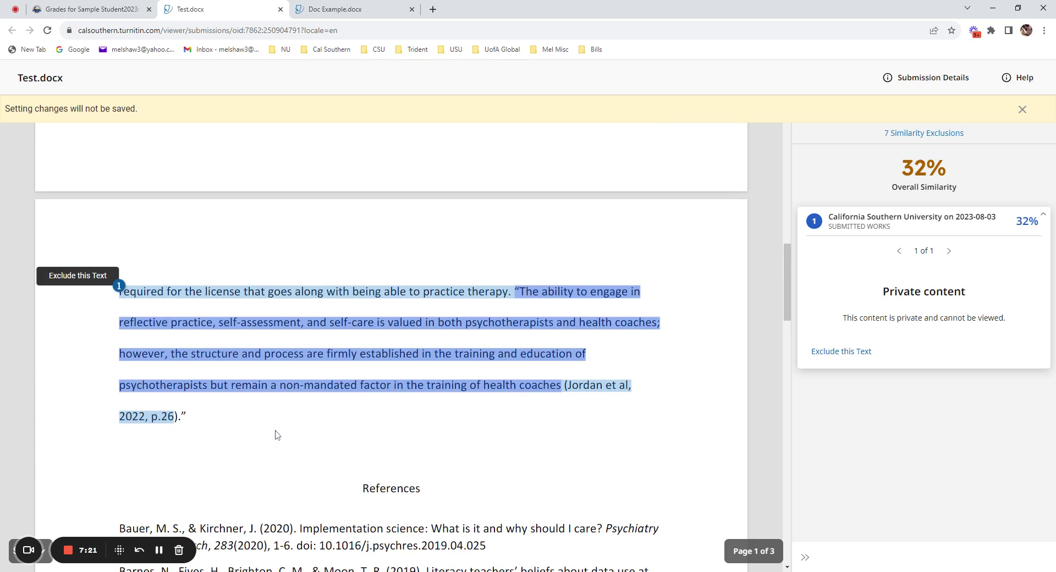
pyautogui.scroll(12, 277, 435)
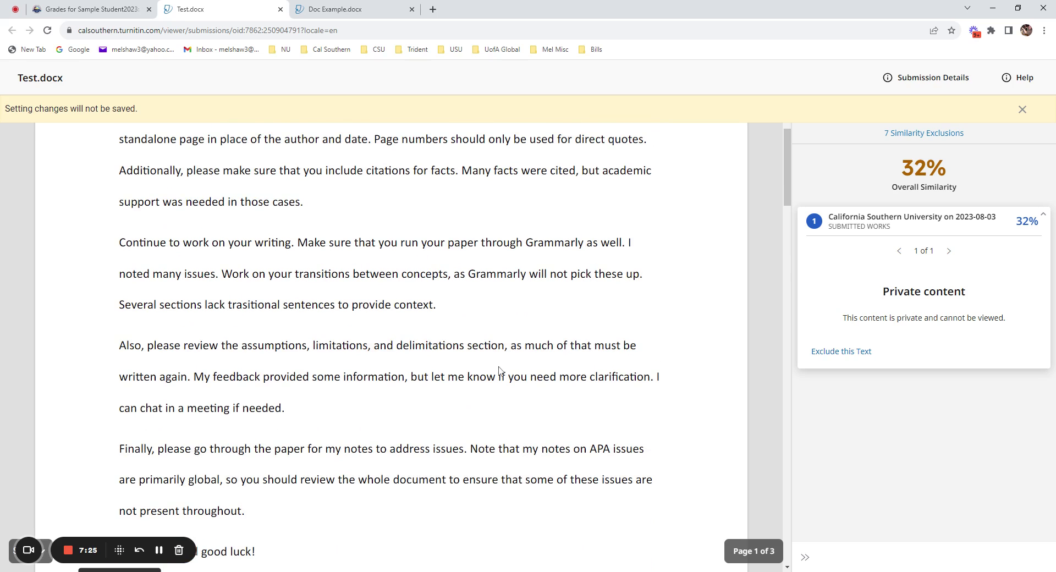
pyautogui.scroll(2, 224, 281)
pyautogui.moveTo(110, 217); pyautogui.dragTo(653, 465)
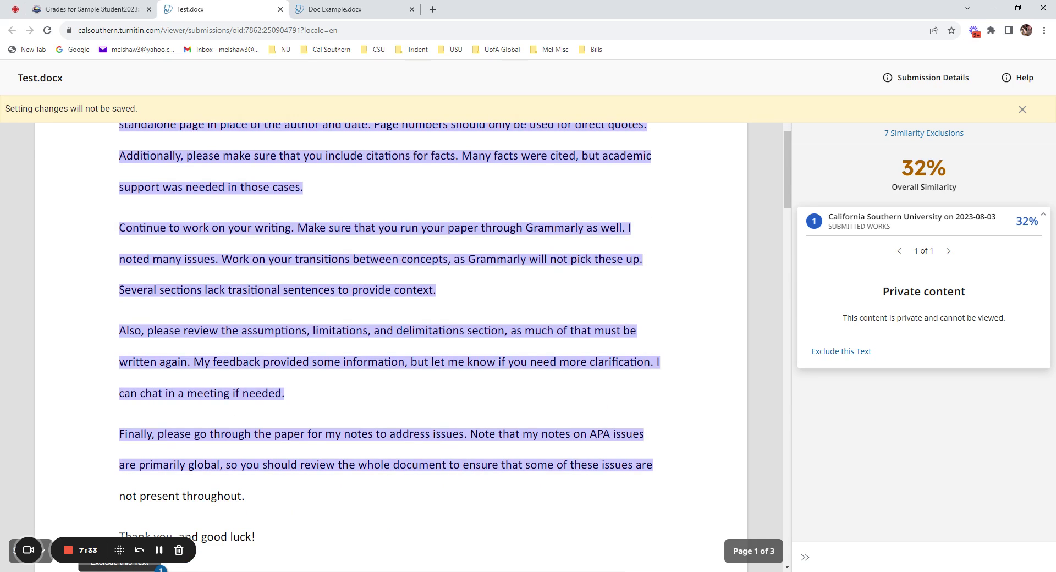
pyautogui.moveTo(653, 465); pyautogui.dragTo(244, 497)
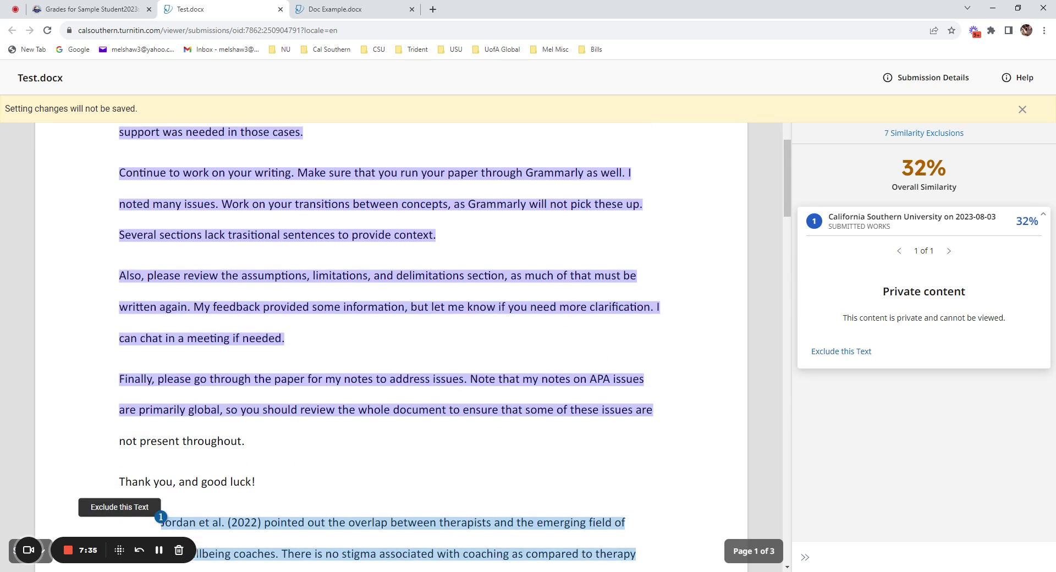
pyautogui.scroll(2, 385, 330)
pyautogui.scroll(1, 353, 432)
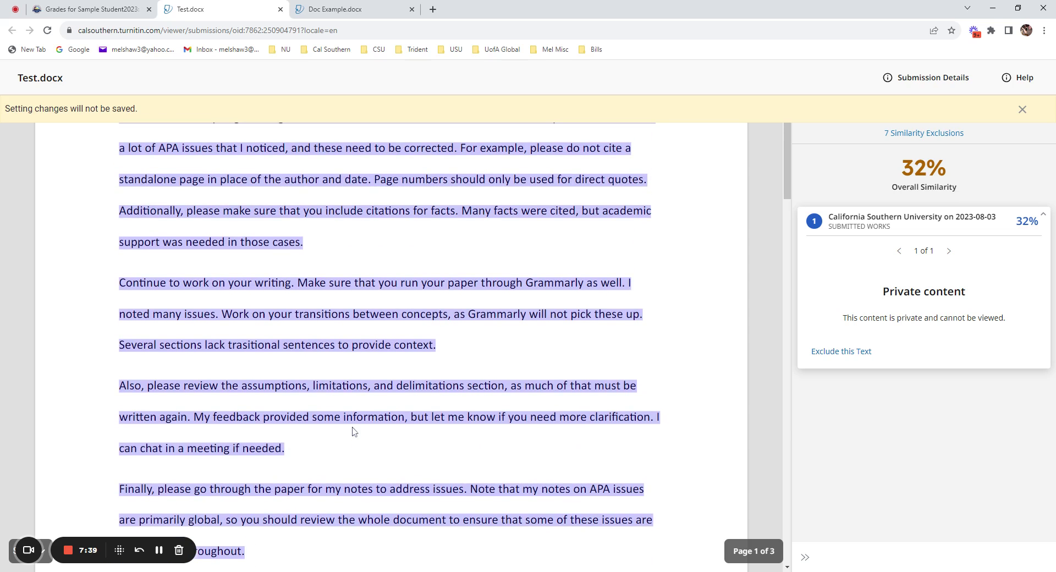
pyautogui.scroll(2, 354, 433)
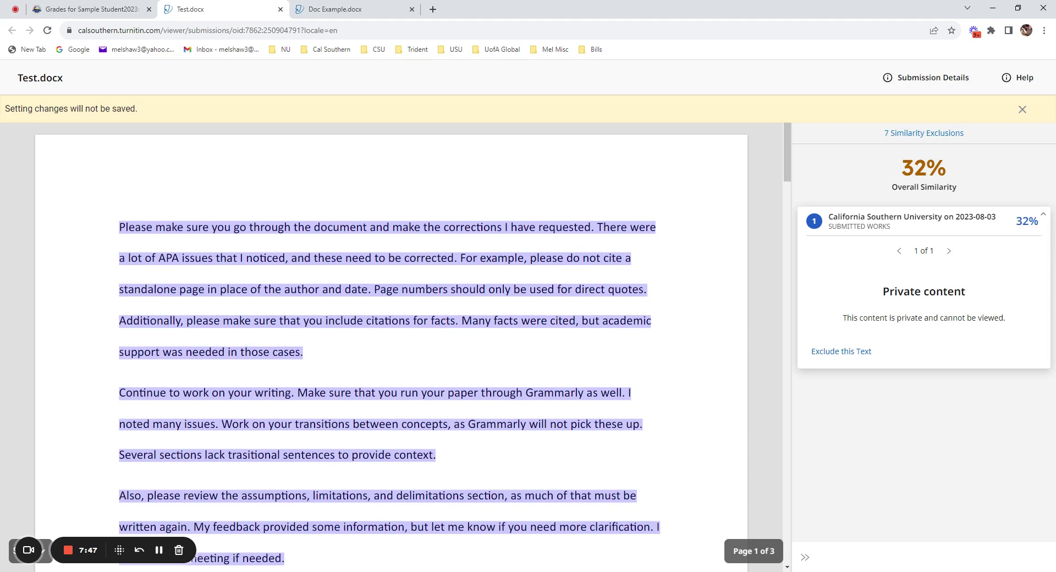
pyautogui.scroll(-1, 343, 360)
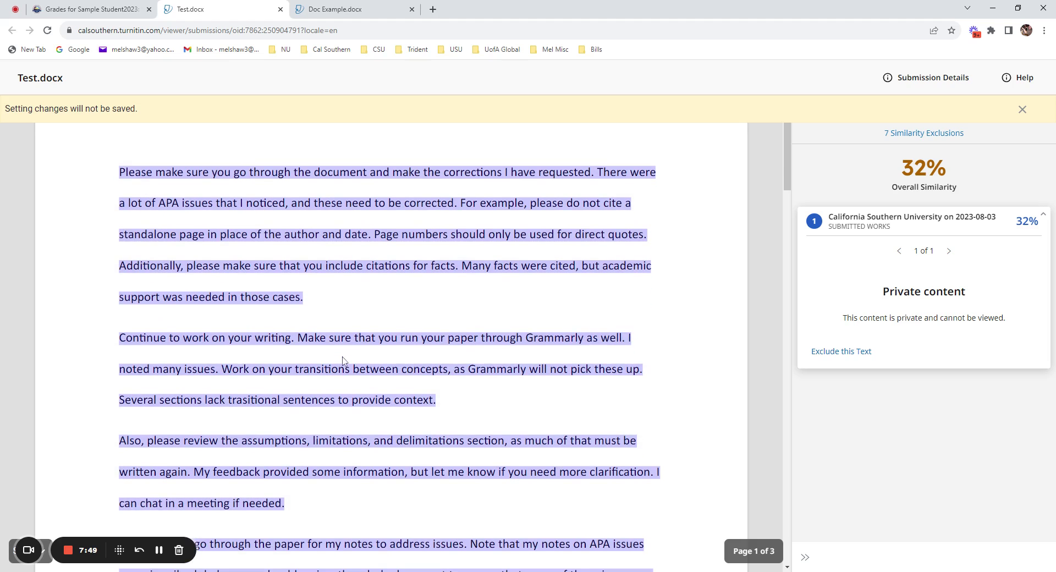